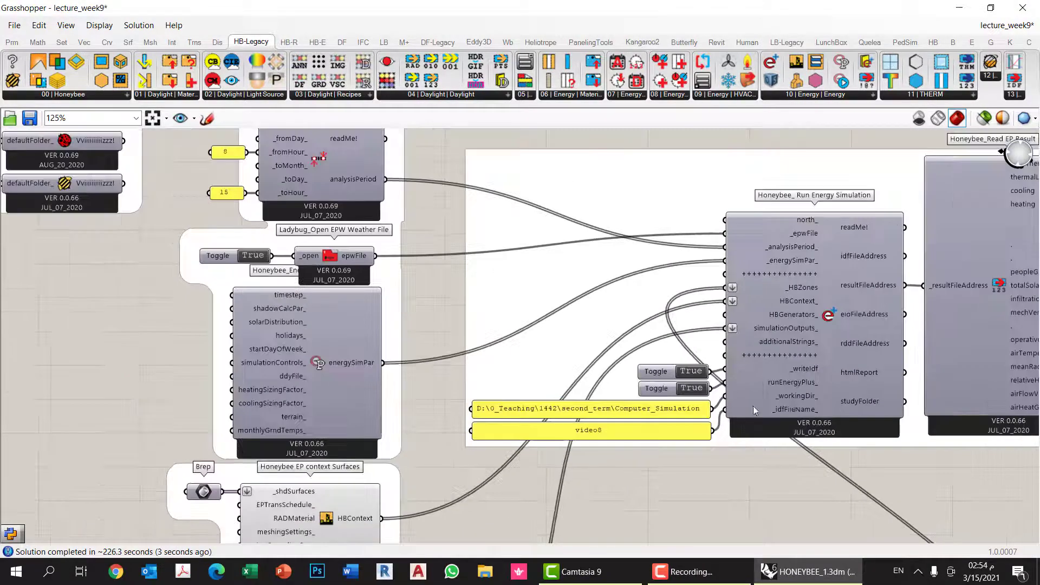
Add a Ladybug_Average Data component beside Honeybee_Construct Energy Balance and connect energyBalWithStorage to its _annualHourlyData input
scroll(932, 387, "down", 5)
scroll(932, 387, "up", 5)
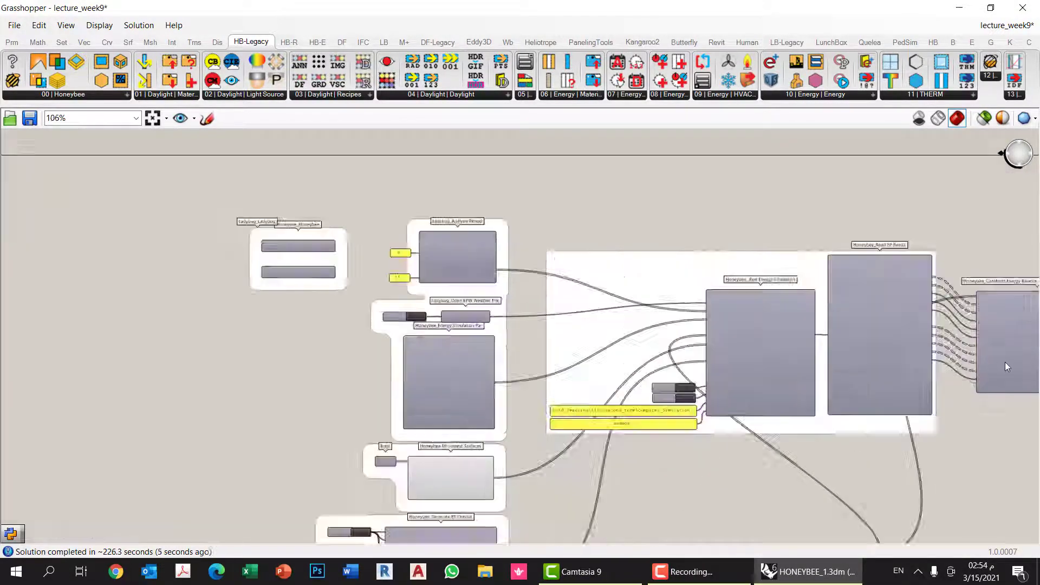
right_click_drag(842, 457, 798, 461)
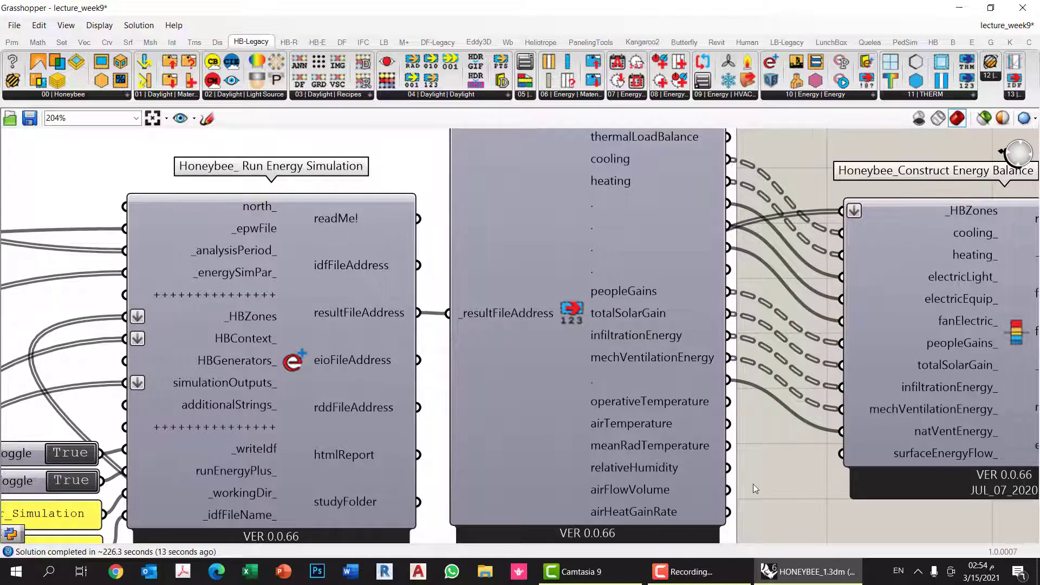
right_click_drag(753, 483, 703, 406)
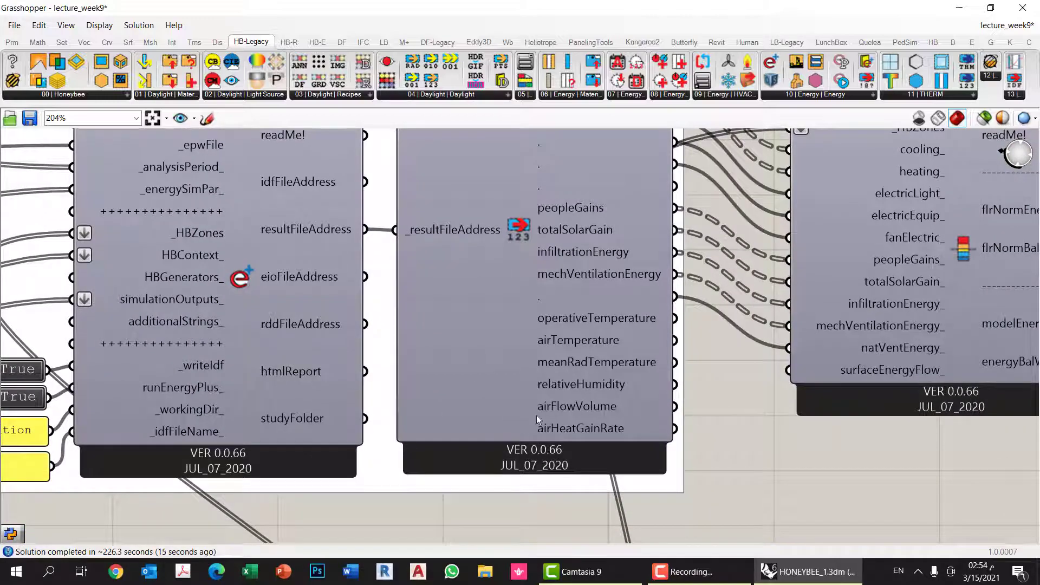
scroll(538, 405, "down", 3)
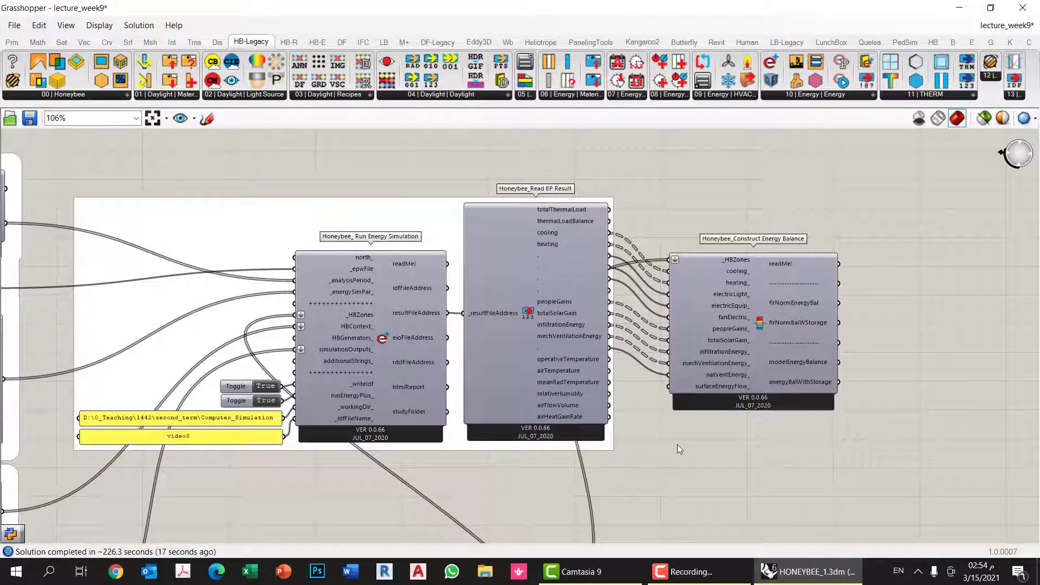
right_click_drag(682, 452, 609, 388)
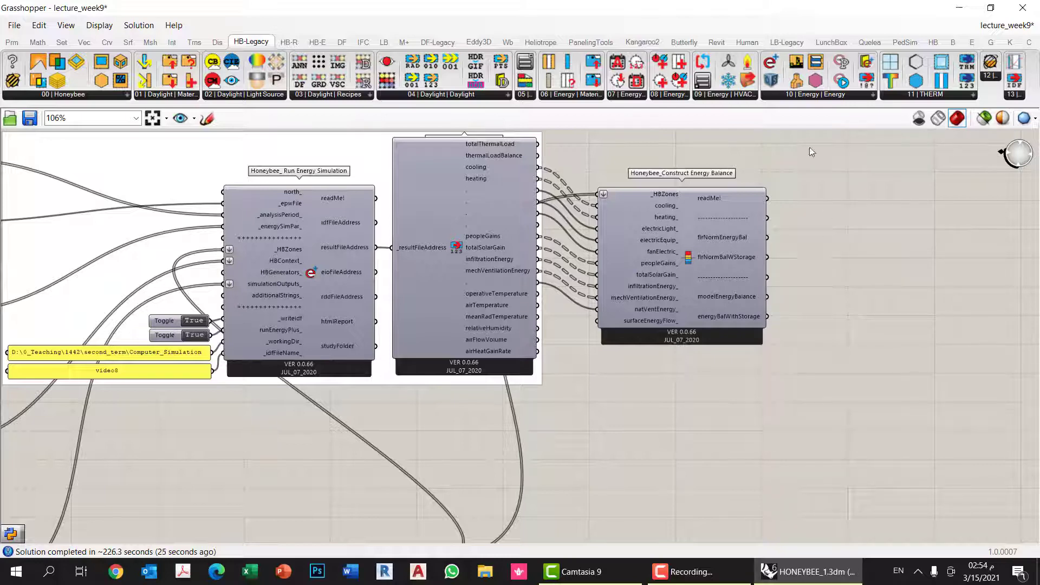
left_click(787, 43)
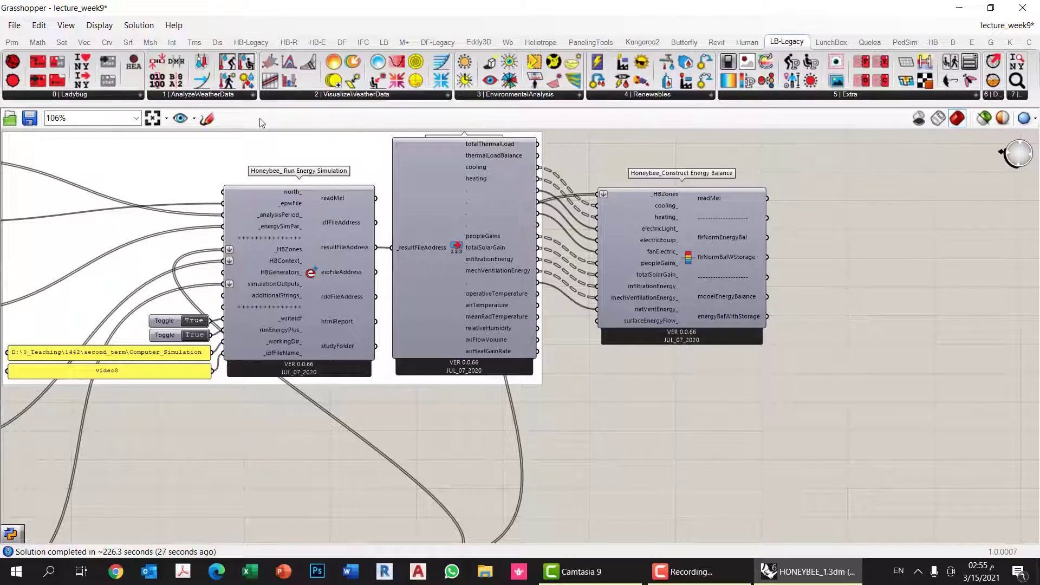
left_click(219, 95)
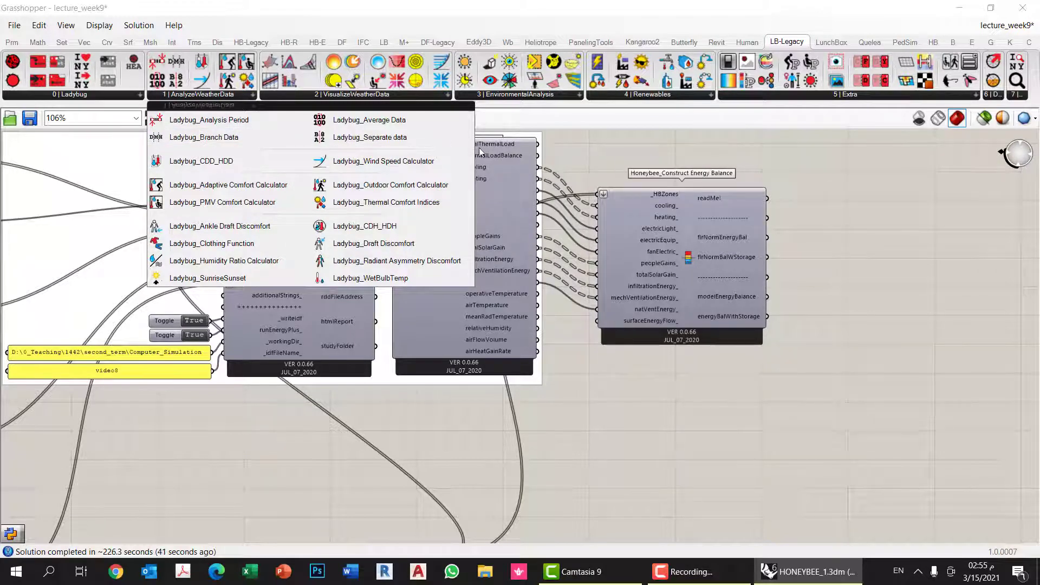
left_click_drag(373, 120, 910, 374)
scroll(701, 451, "up", 1)
right_click_drag(805, 408, 674, 414)
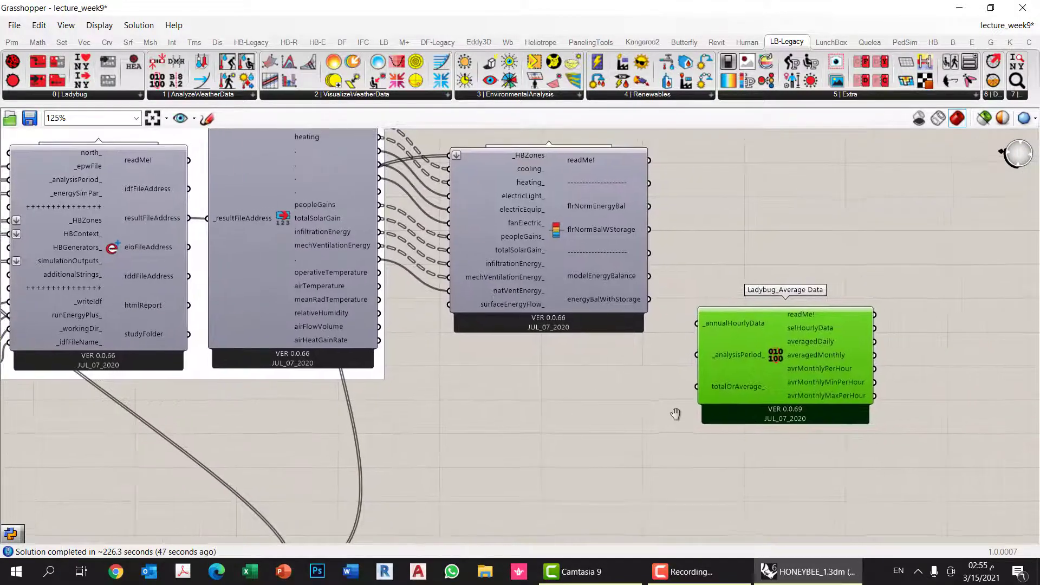
left_click_drag(747, 388, 794, 384)
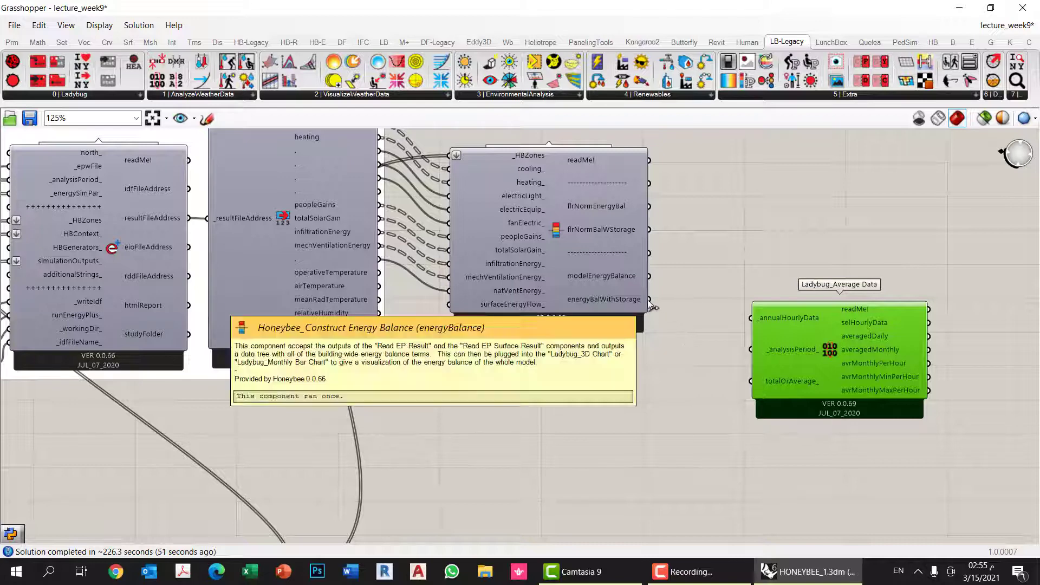
left_click_drag(650, 299, 762, 320)
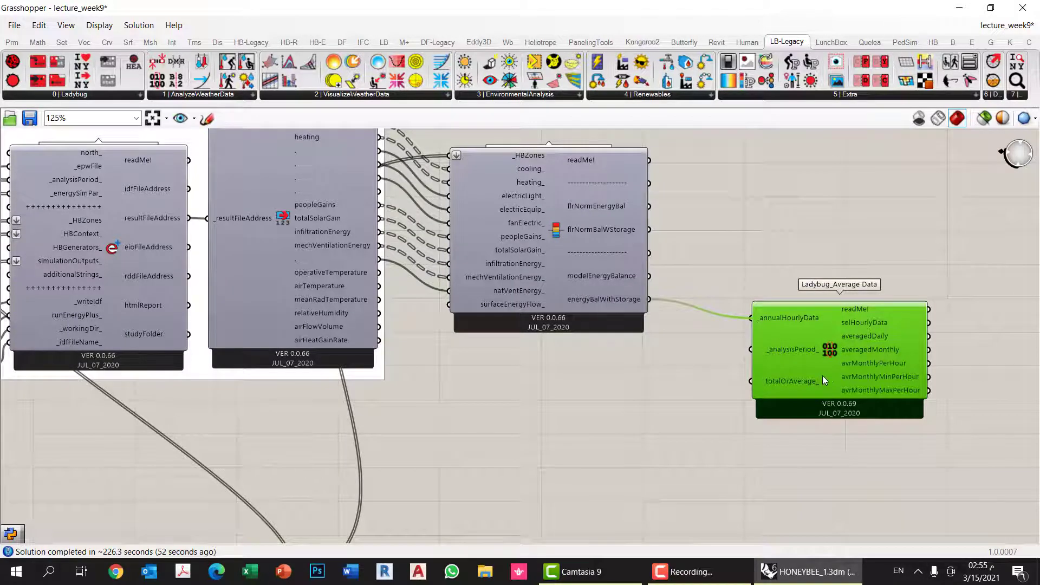
left_click_drag(822, 376, 799, 419)
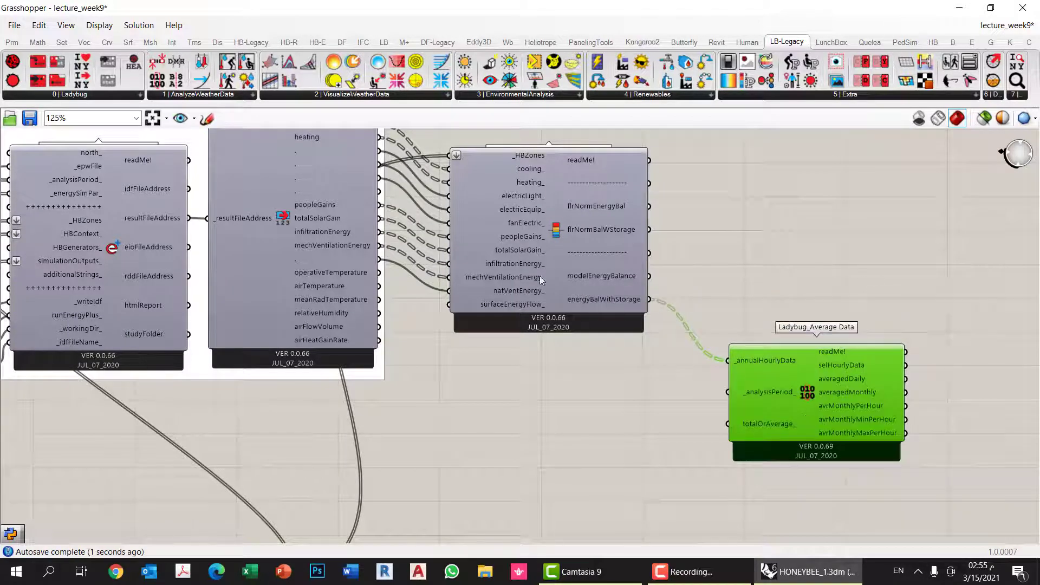
Add a Ladybug_Analysis Period component below Construct Energy Balance and connect its analysisPeriod output to Average Data's _analysisPeriod_ input
left_click(216, 96)
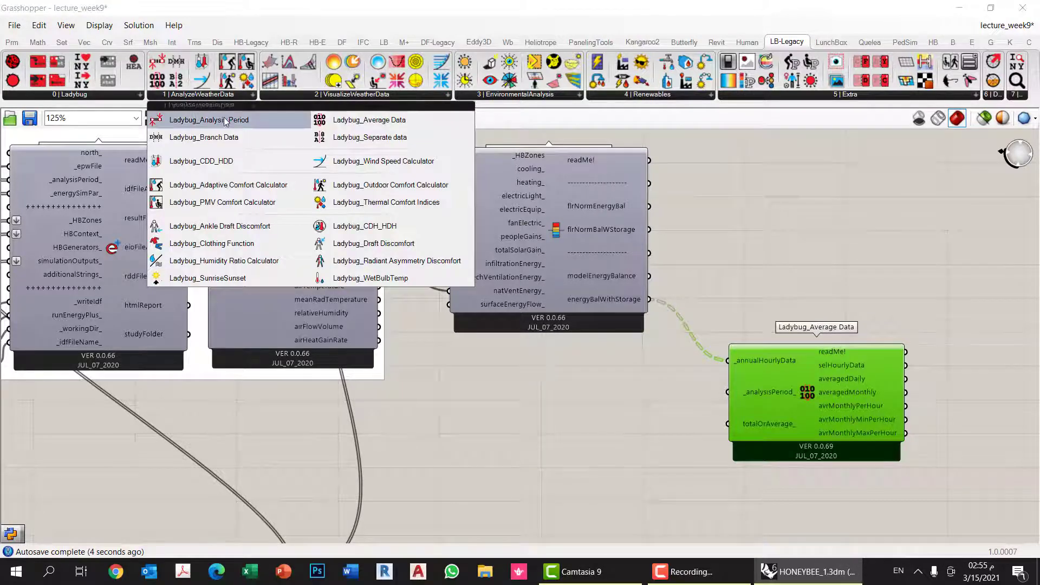
left_click_drag(212, 119, 523, 425)
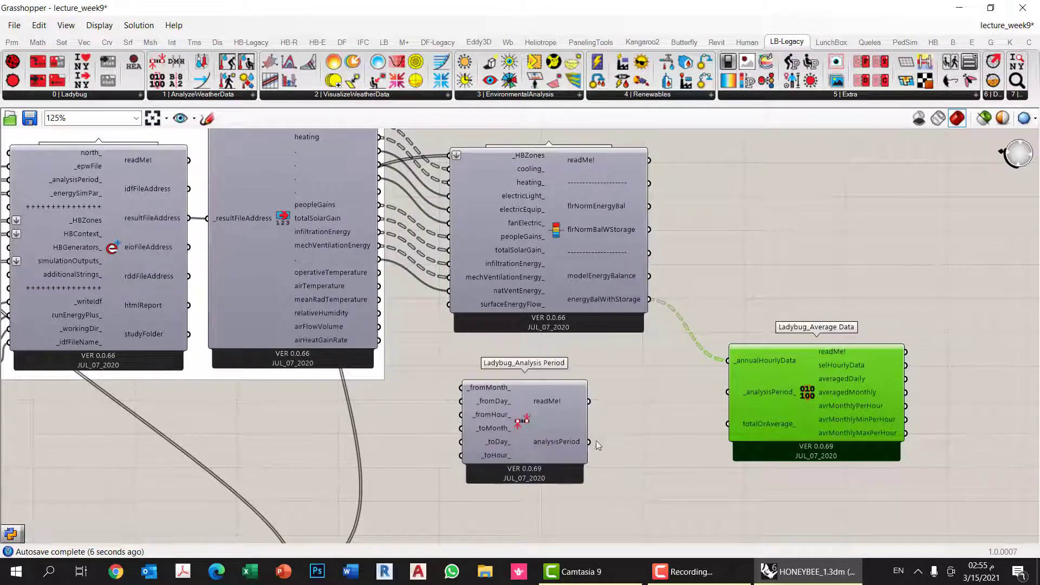
left_click_drag(589, 441, 727, 392)
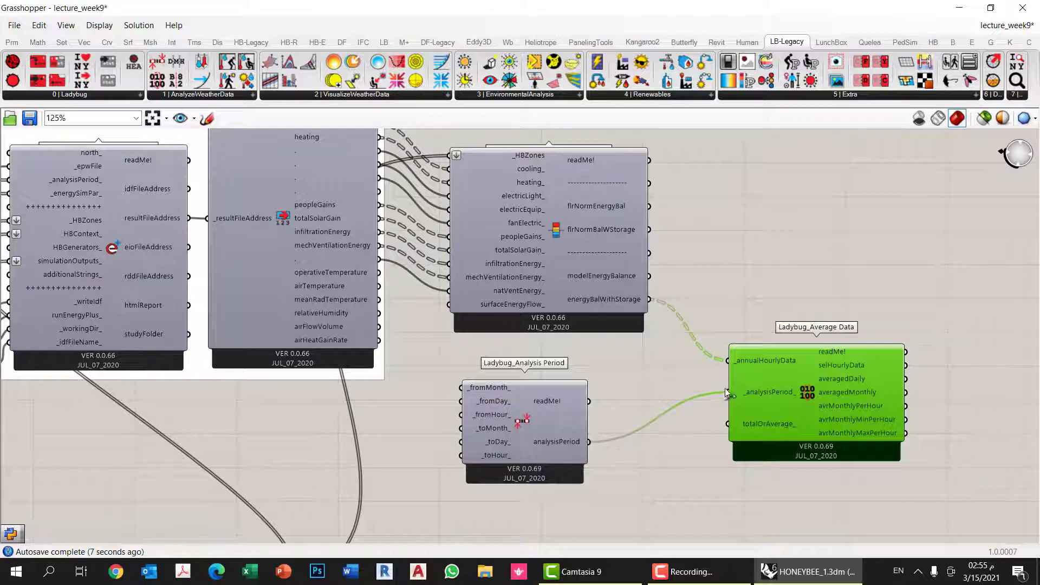
left_click_drag(486, 456, 540, 437)
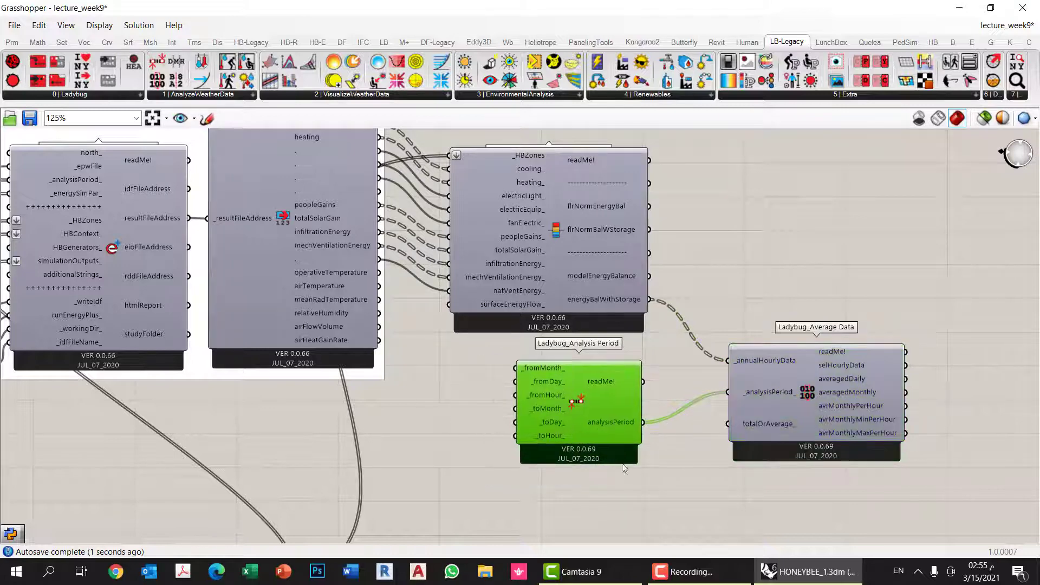
Add a Boolean Toggle below the new Analysis Period, connect it to Average Data's totalOrAverage_ input, and set it to True
left_click(604, 493)
double_click(604, 493)
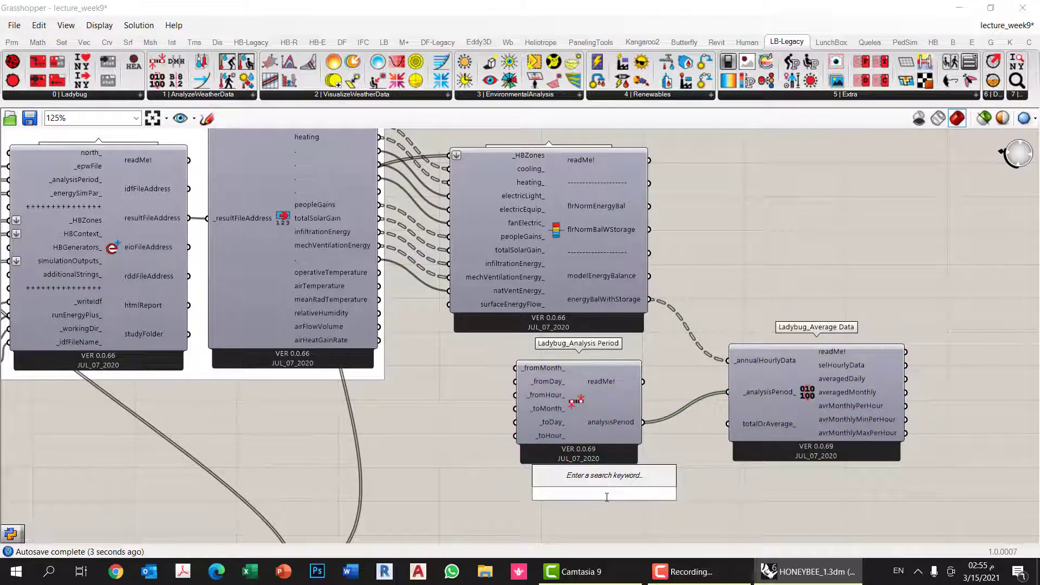
type("BOOLEAN")
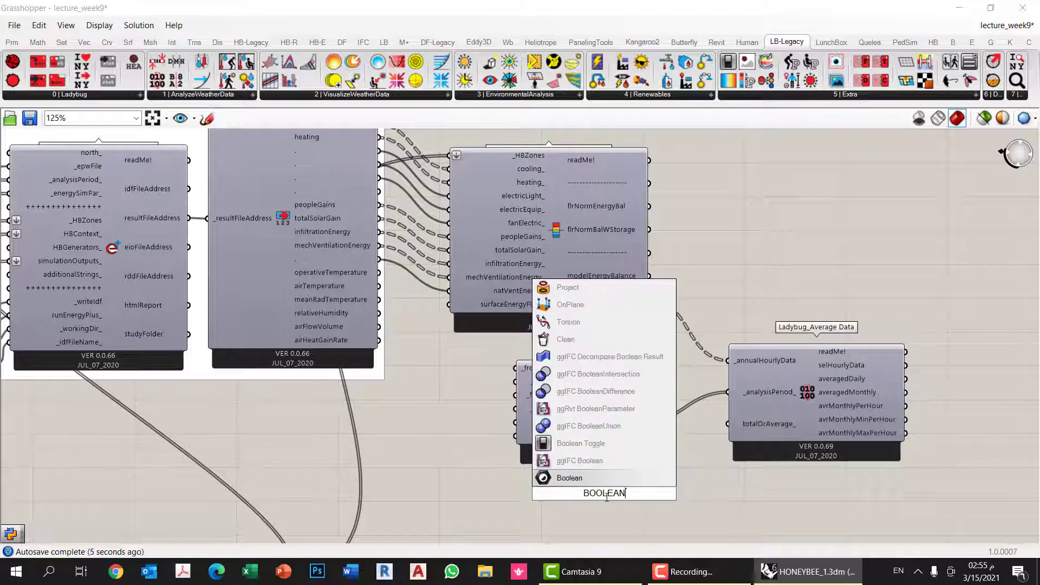
left_click(596, 446)
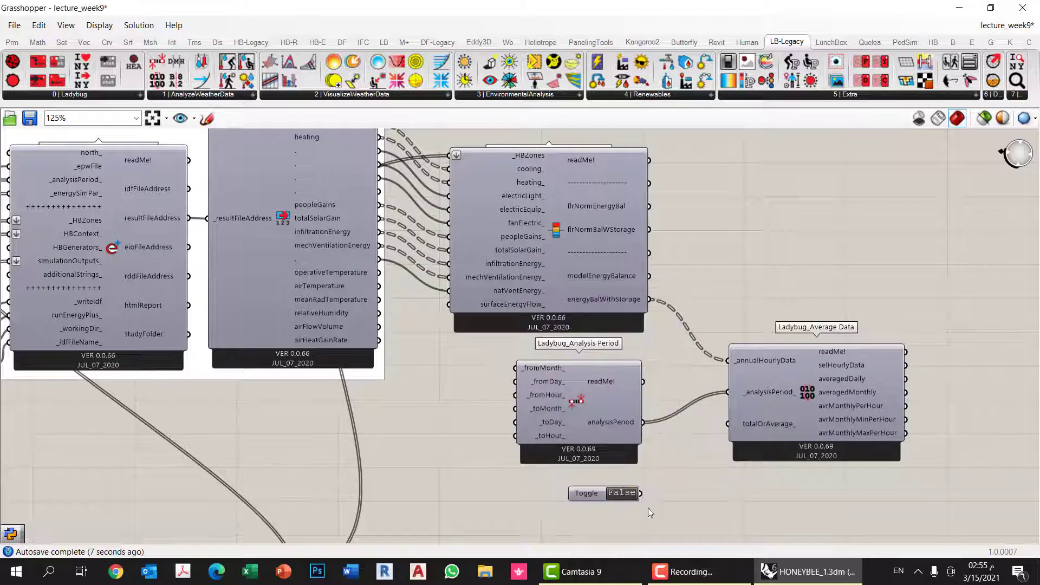
left_click_drag(640, 493, 729, 423)
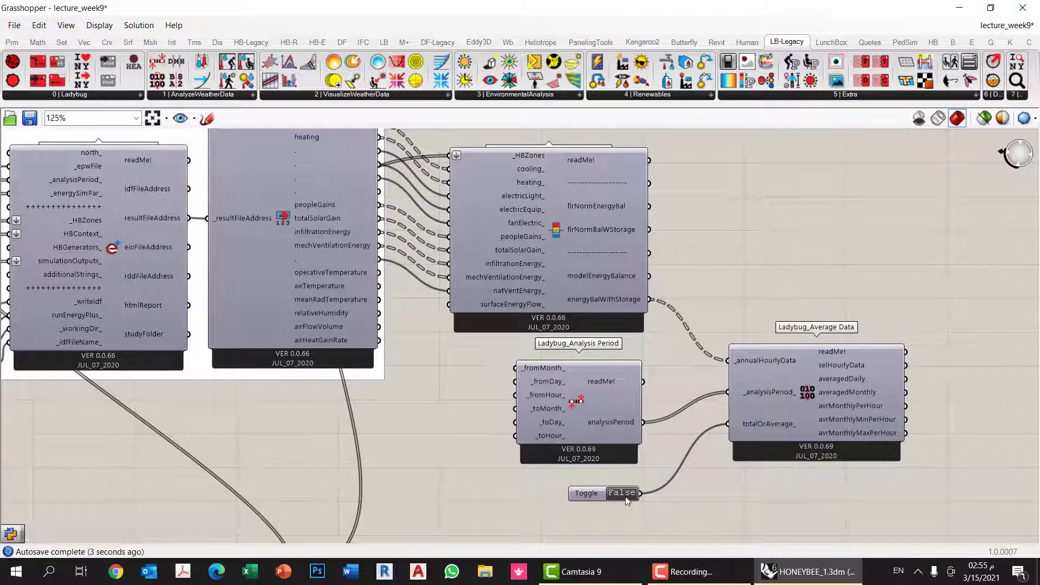
double_click(623, 493)
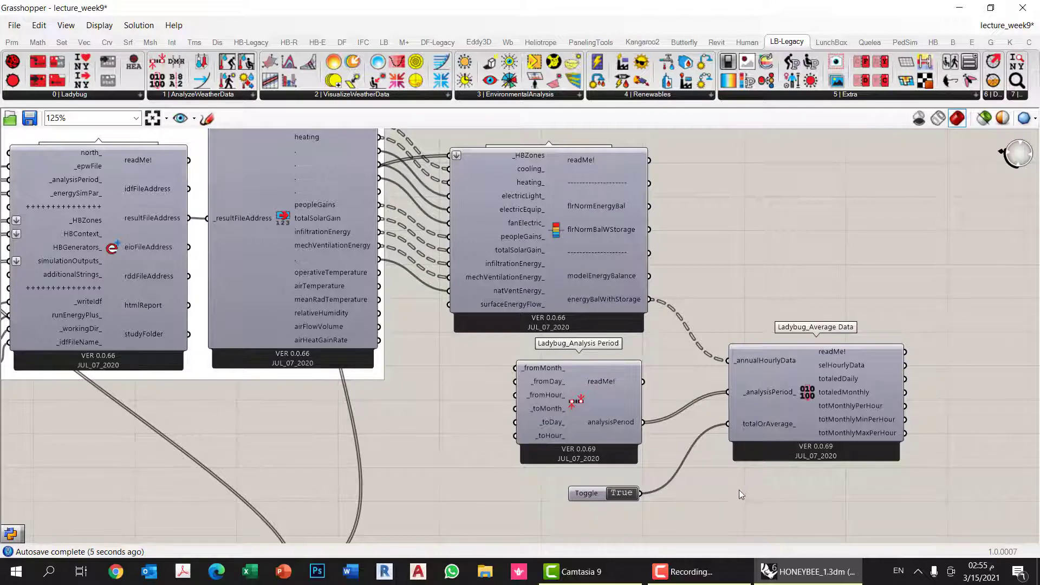
Add a Ladybug_Monthly Bar Chart component to the right of and slightly below Average Data
right_click_drag(739, 490, 513, 435)
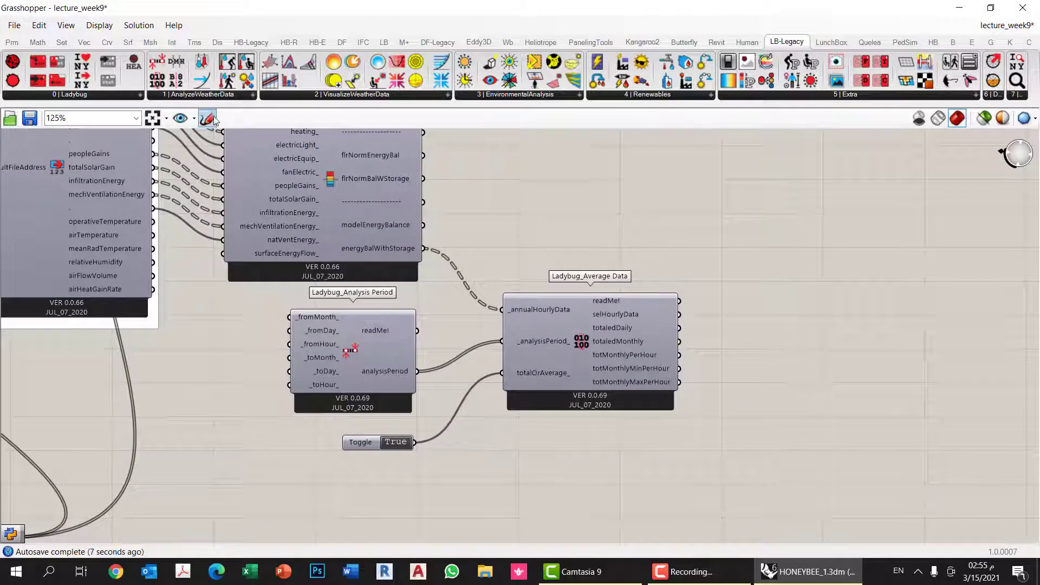
left_click(220, 96)
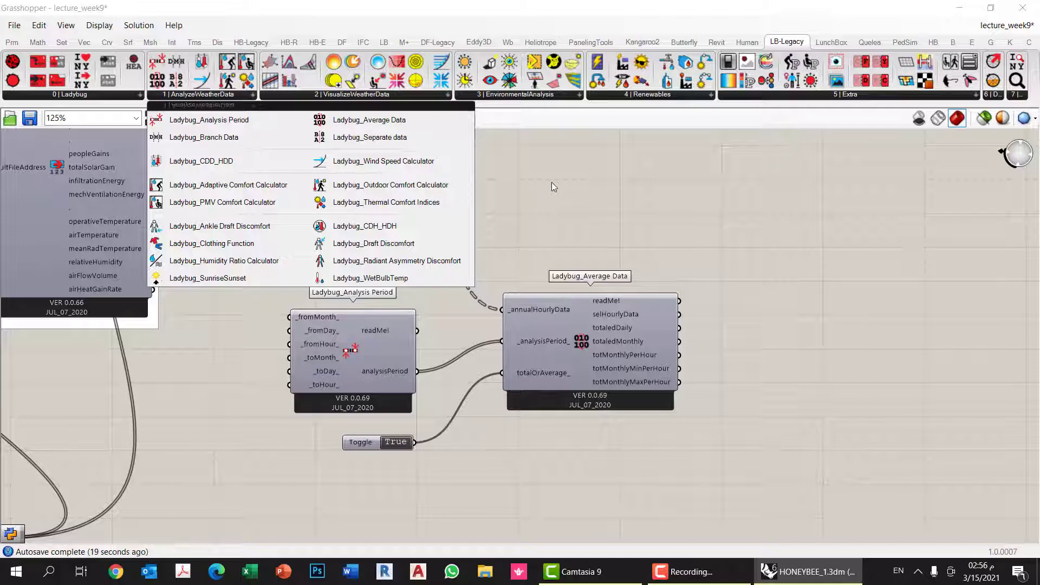
left_click(647, 447)
double_click(789, 381)
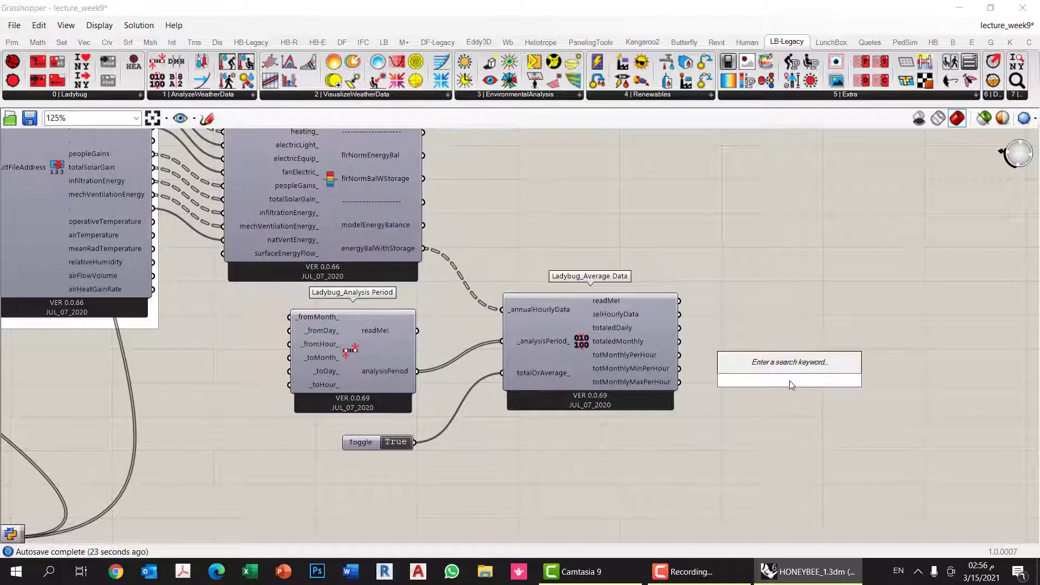
type("MONTH")
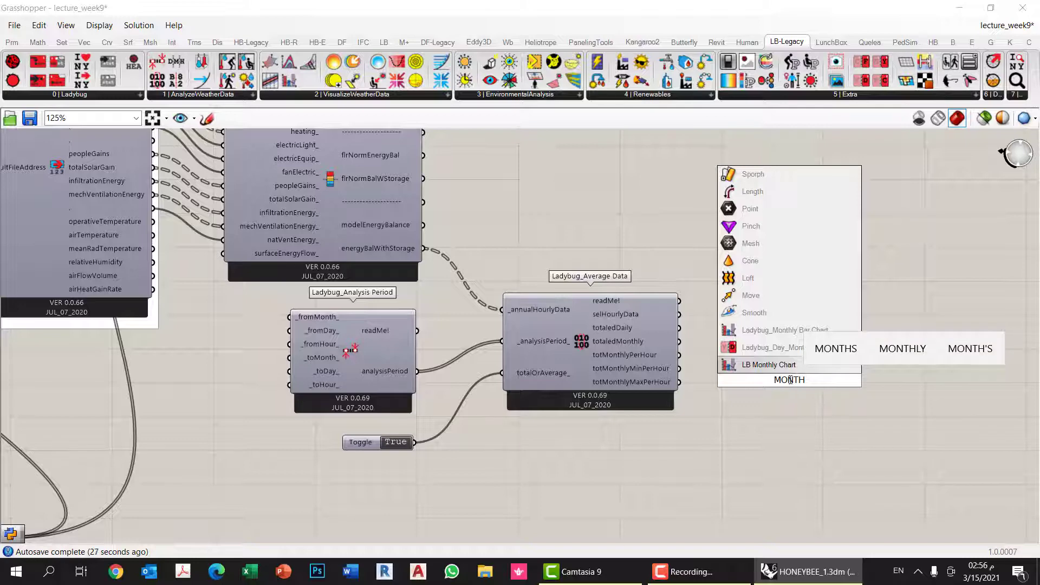
left_click(787, 331)
left_click_drag(789, 337, 829, 383)
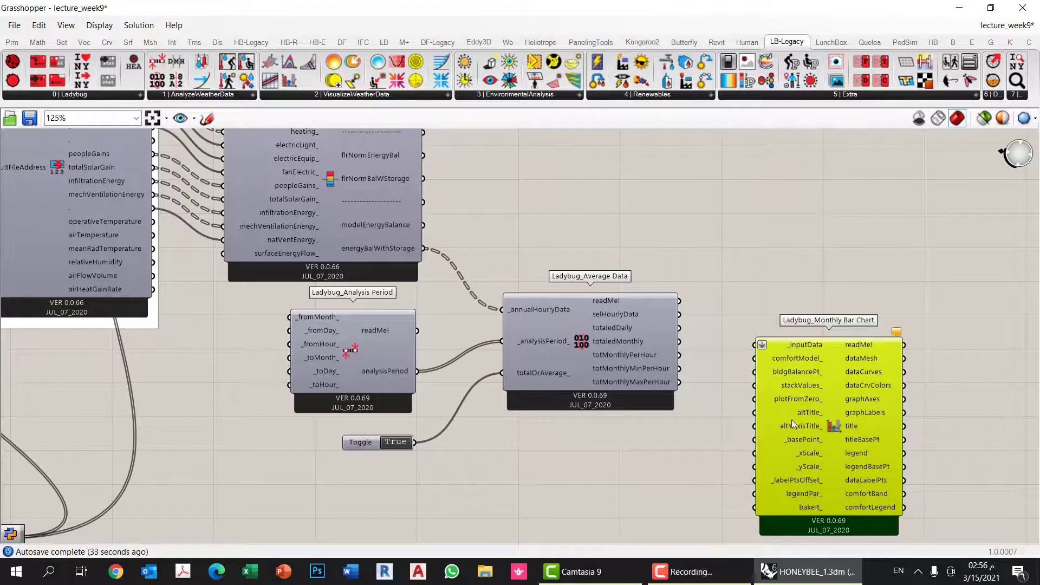
mouse_move(838, 426)
left_mouse_down()
mouse_move(827, 353)
mouse_move(820, 433)
left_mouse_up()
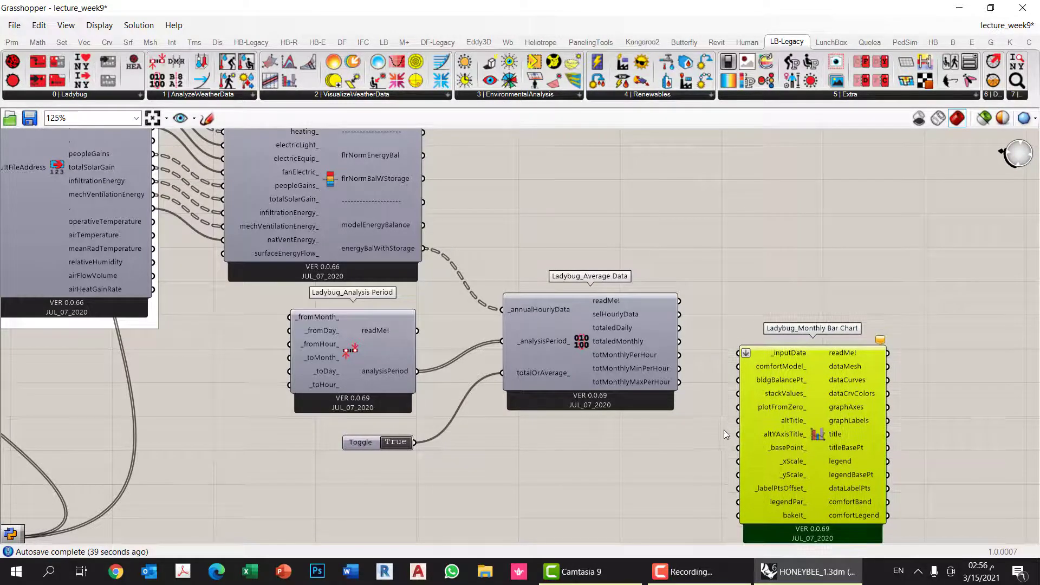
Connect Average Data's totaledMonthly output to the Monthly Bar Chart's _inputData and move the chart component slightly lower
scroll(651, 351, "up", 2)
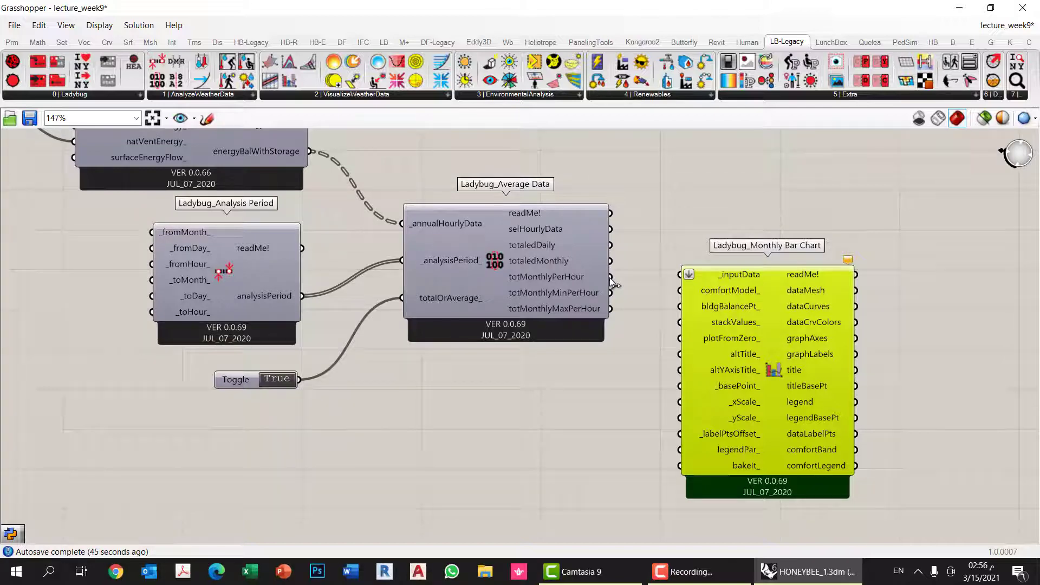
left_click_drag(612, 279, 680, 275)
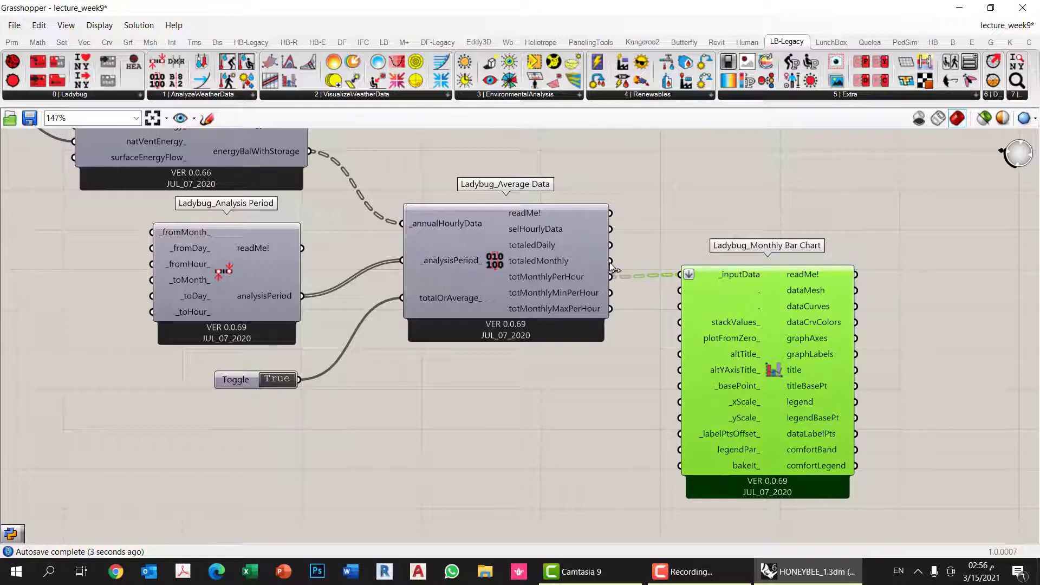
left_click_drag(611, 260, 685, 282)
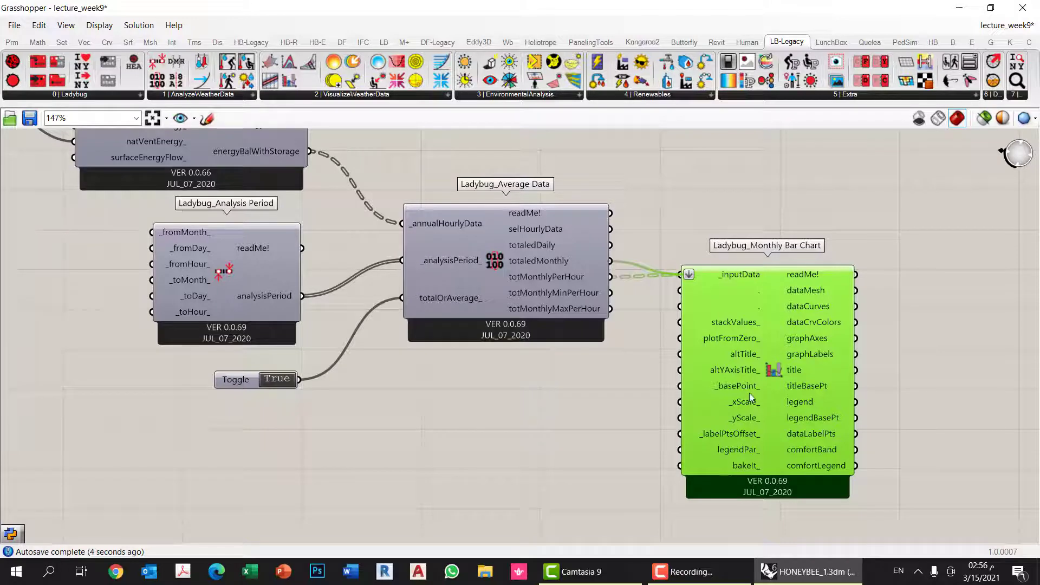
left_click_drag(781, 385, 770, 432)
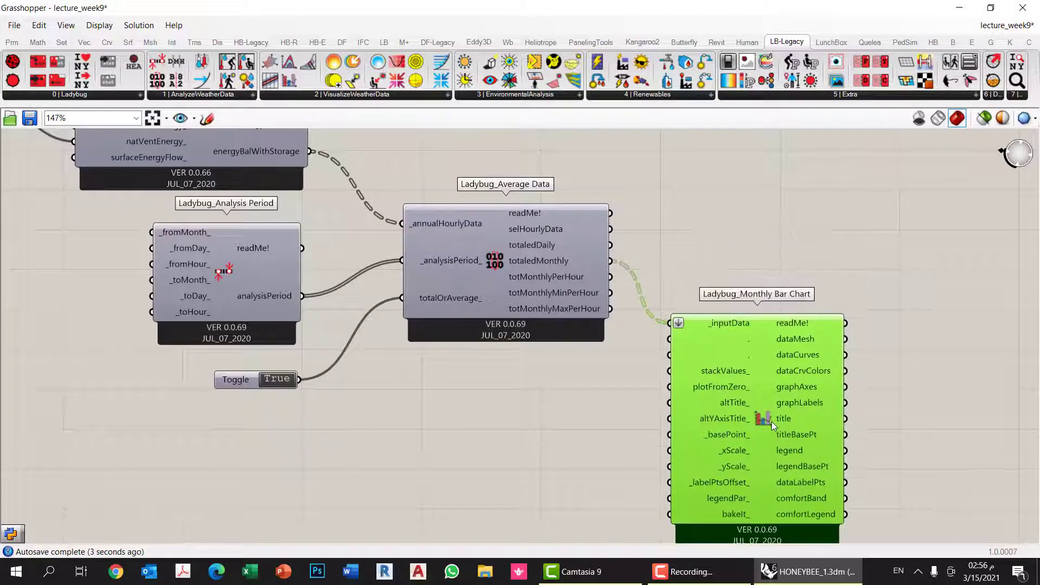
Duplicate the True toggle, place the copy below Average Data, and connect it to the Monthly Bar Chart's stackValues_ input
left_click(568, 379)
double_click(567, 378)
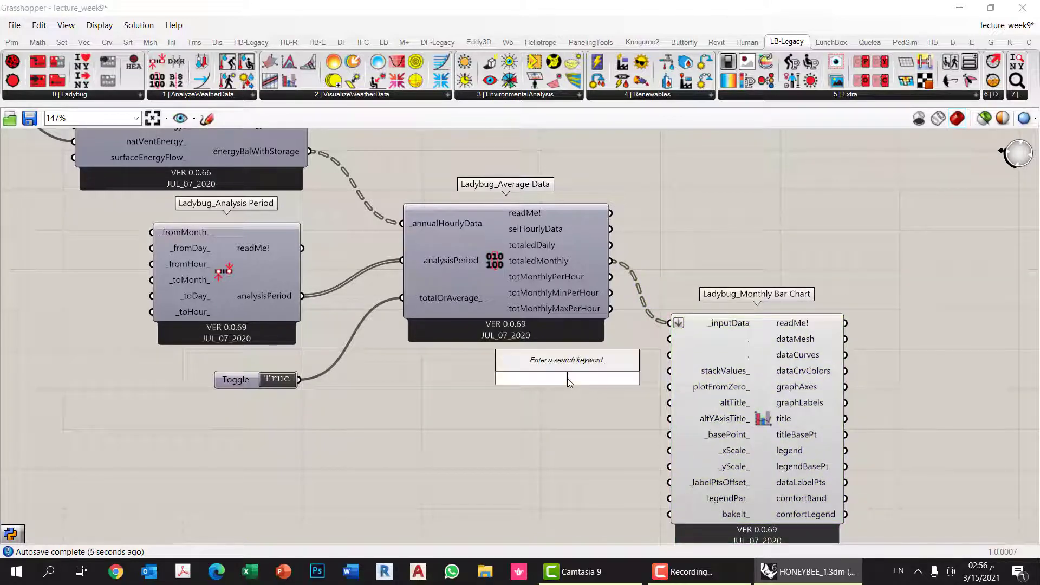
key("Escape")
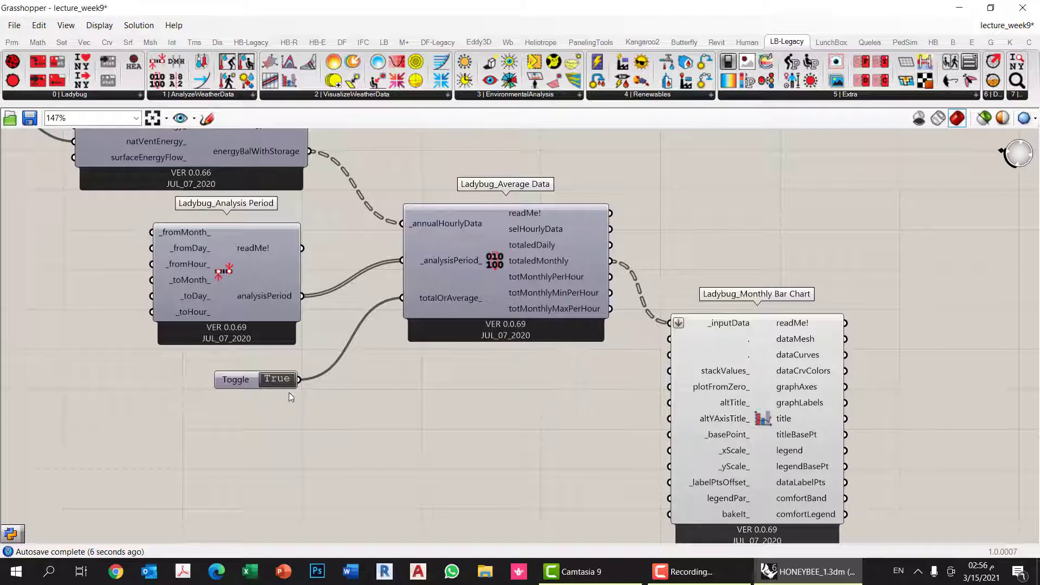
left_click(249, 381)
double_click(554, 383)
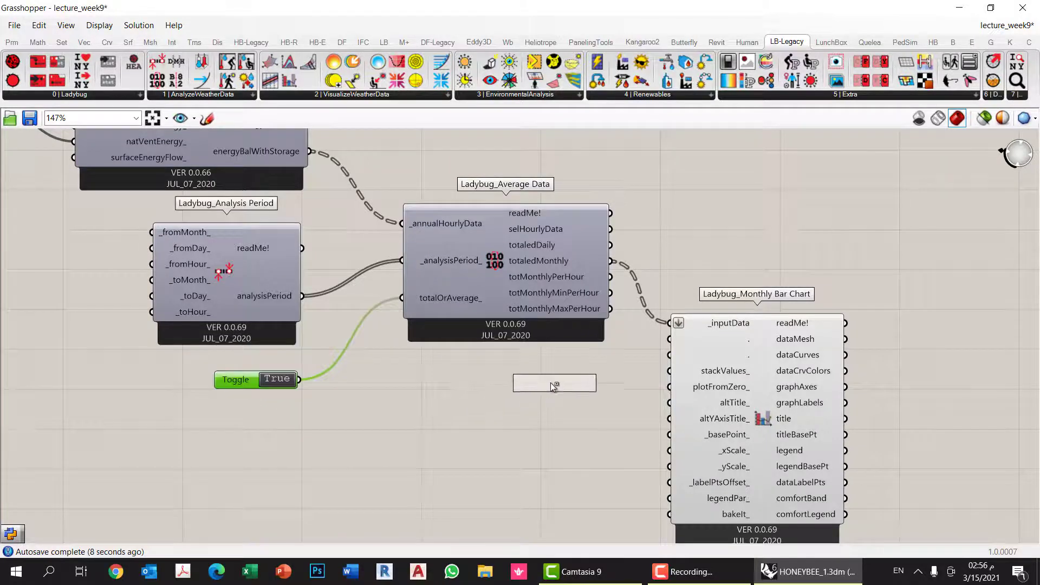
key("ctrl+v")
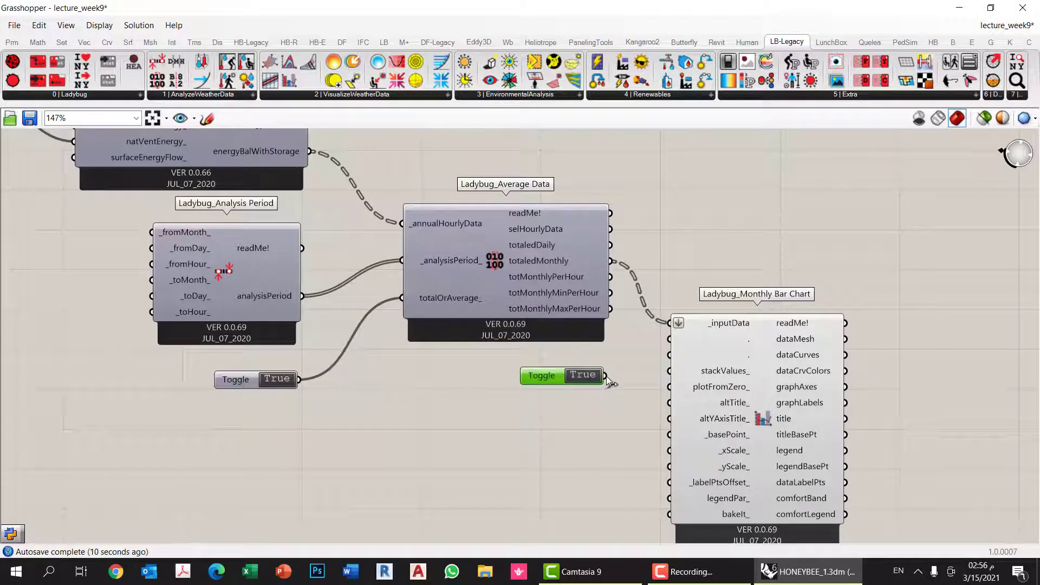
left_click_drag(605, 376, 670, 373)
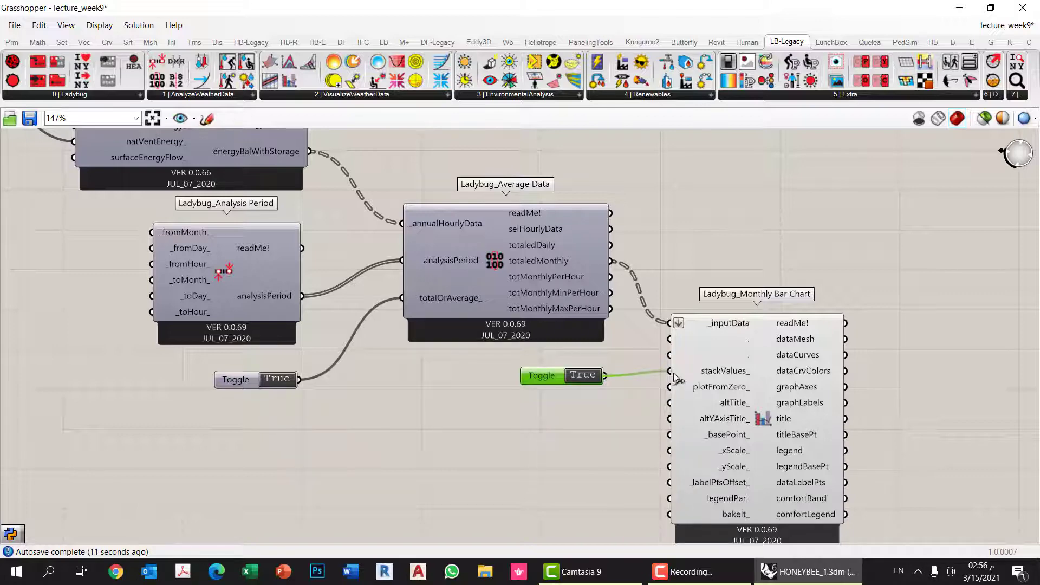
Move the Grasshopper window aside to uncover the Rhino viewports and maximize the Top view on the monthly bar chart
mouse_move(675, 377)
left_click_drag(604, 8, 726, 355)
scroll(409, 300, "down", 5)
scroll(409, 299, "up", 2)
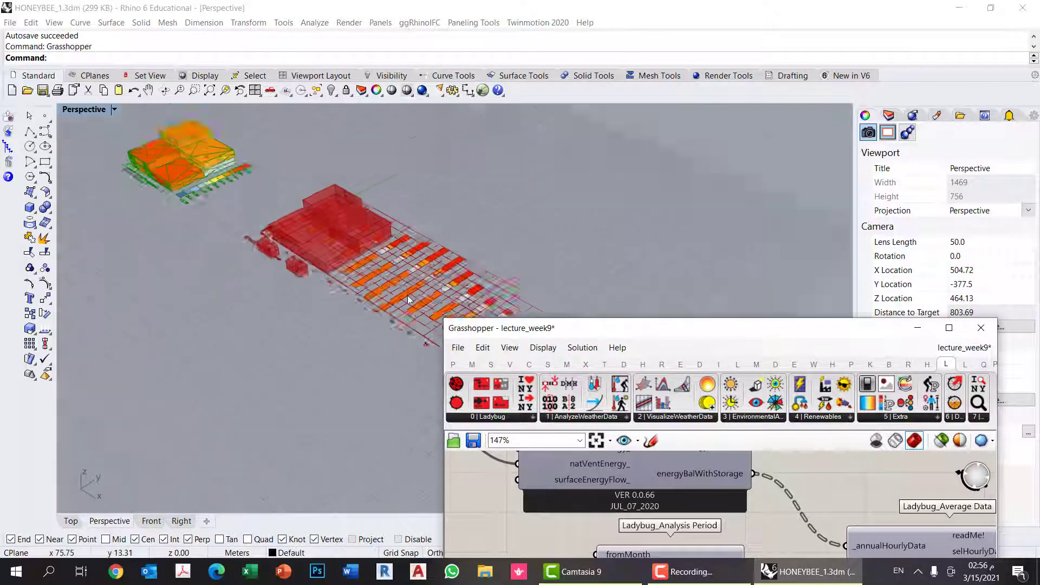
scroll(409, 300, "up", 4)
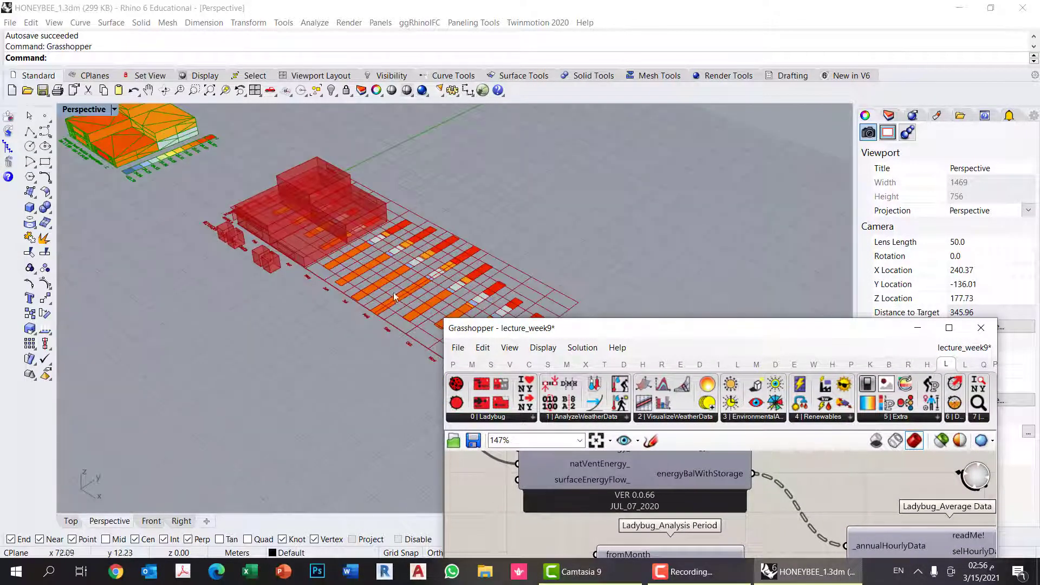
double_click(76, 110)
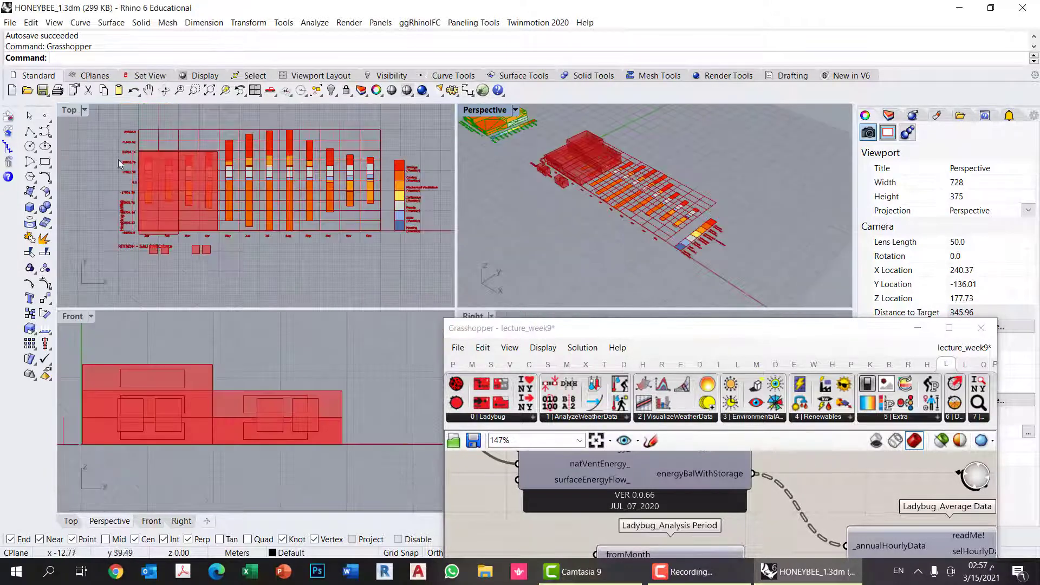
double_click(69, 110)
Examine the stacked chart's monthly bars and its color legend in the Top view
right_click_drag(485, 271, 268, 211)
scroll(574, 229, "up", 2)
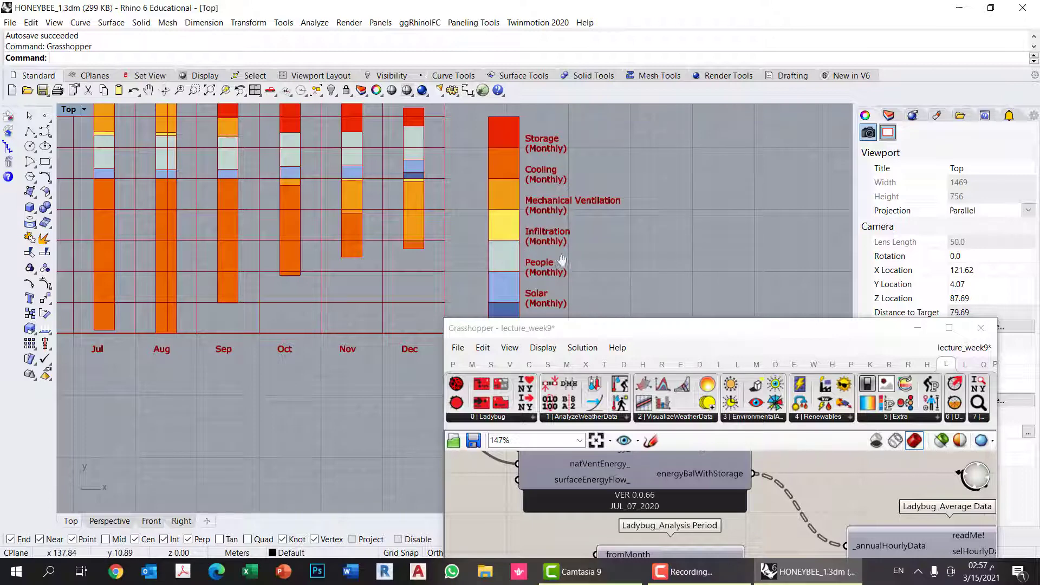
right_click_drag(558, 270, 567, 212)
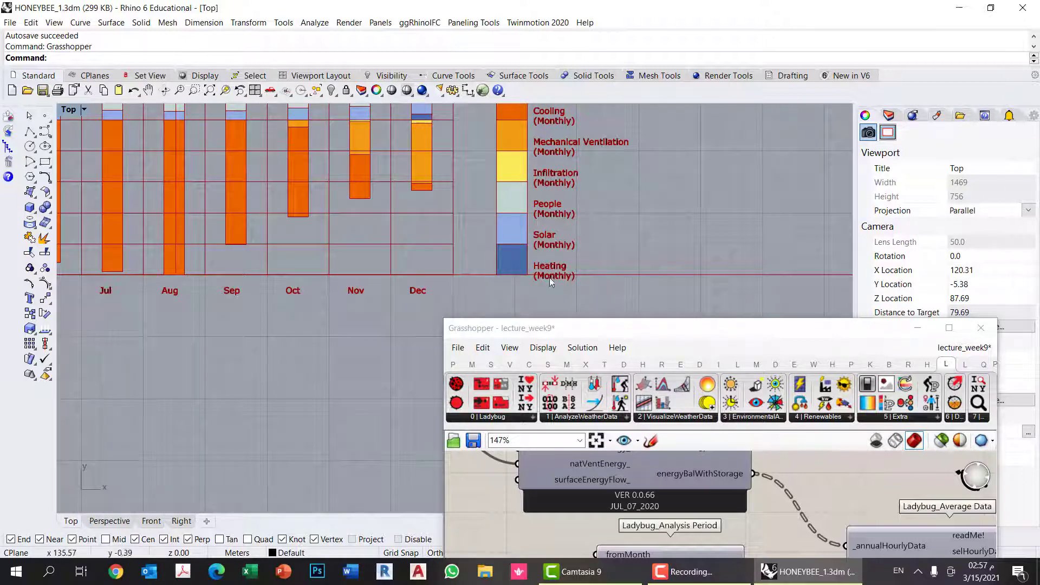
scroll(559, 262, "down", 5)
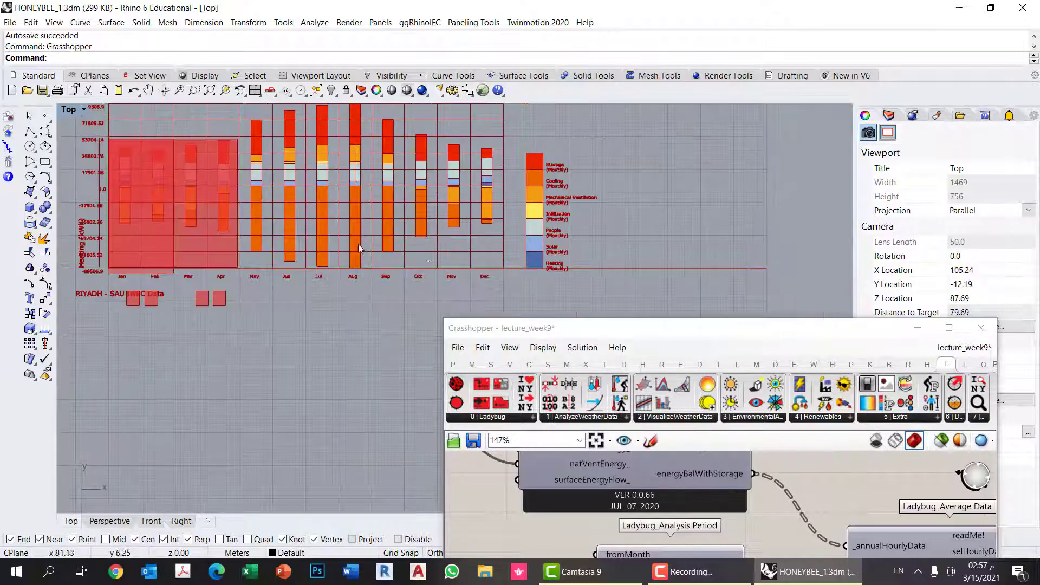
scroll(299, 241, "down", 5)
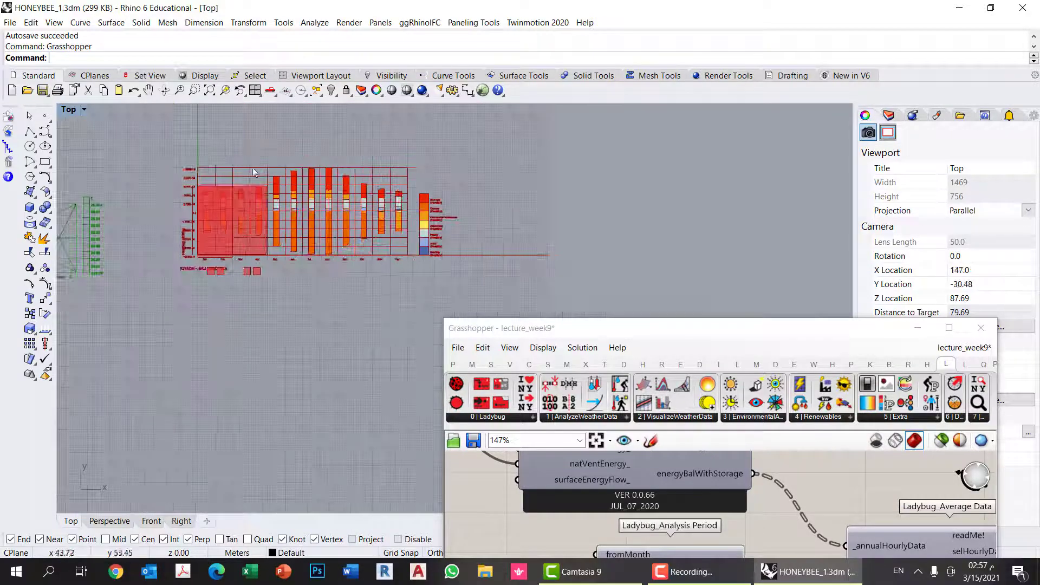
Reposition the Grasshopper window, add a Point parameter below the stackValues_ toggle, and connect it to the Monthly Bar Chart's _basePoint_ input
left_click_drag(566, 322, 559, 147)
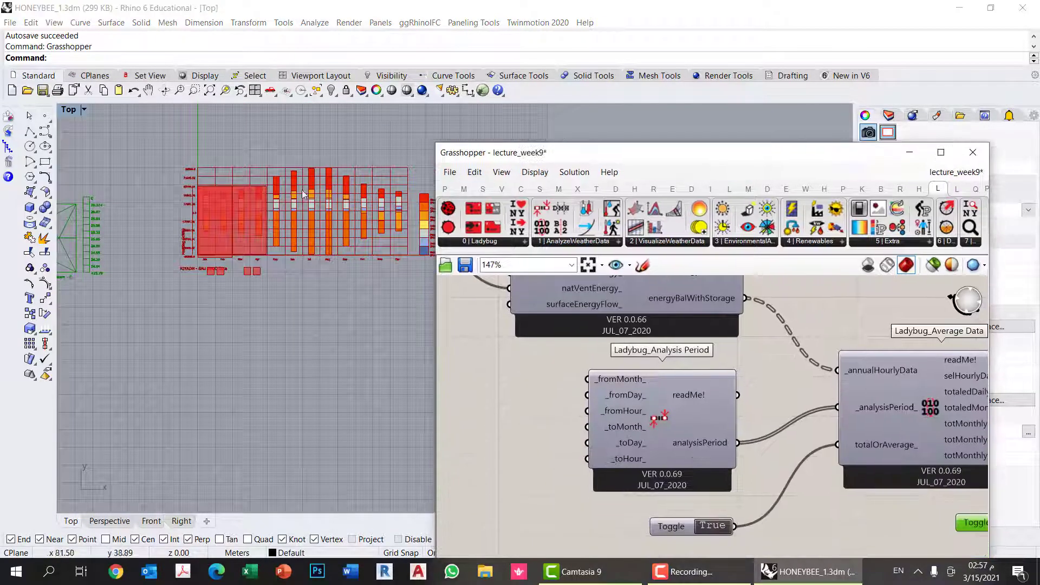
scroll(261, 219, "up", 3)
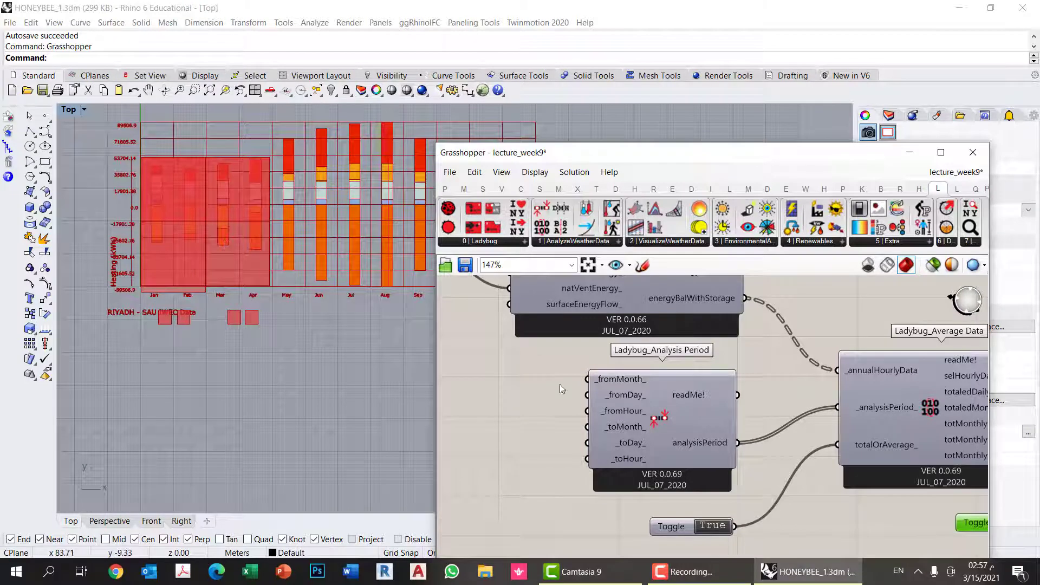
right_click_drag(839, 471, 618, 409)
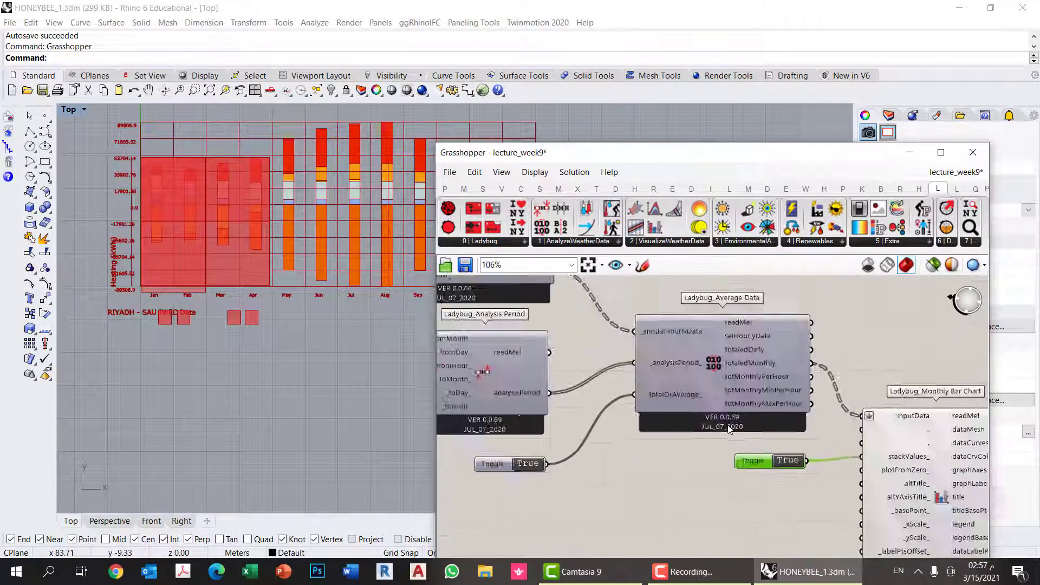
scroll(797, 512, "down", 2)
scroll(796, 512, "up", 2)
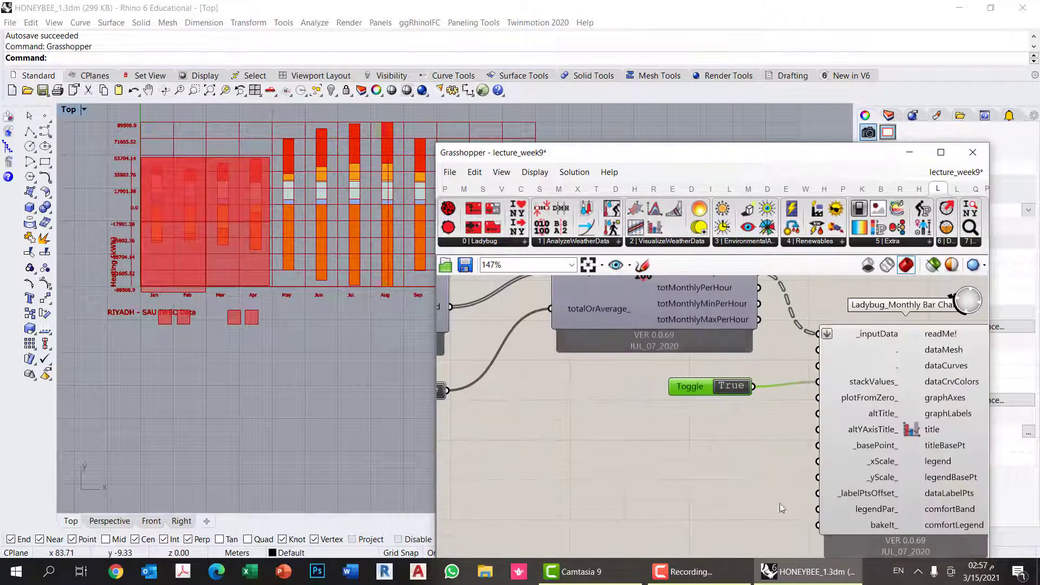
double_click(677, 449)
type("PINT")
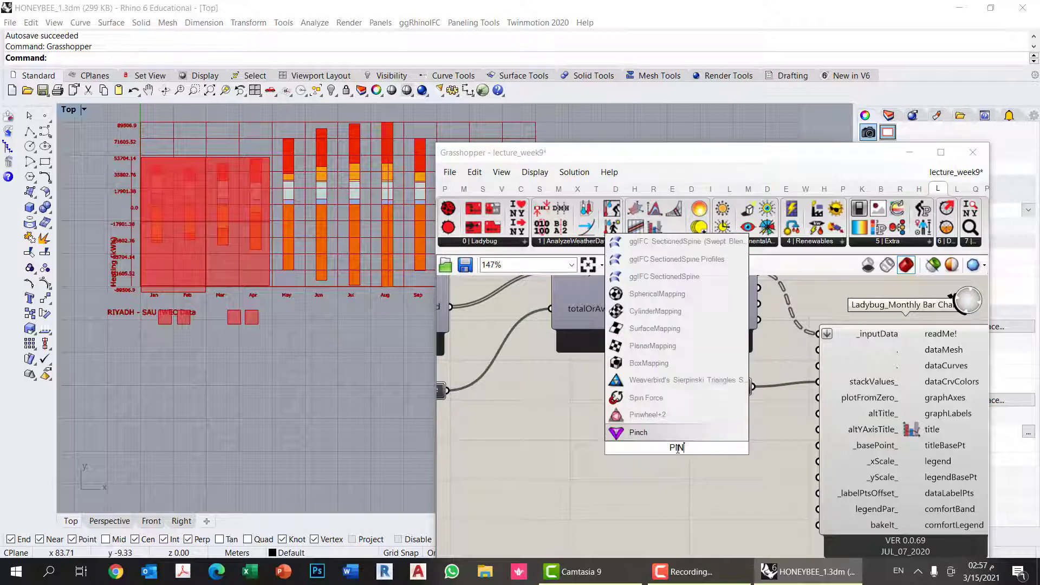
left_click(668, 436)
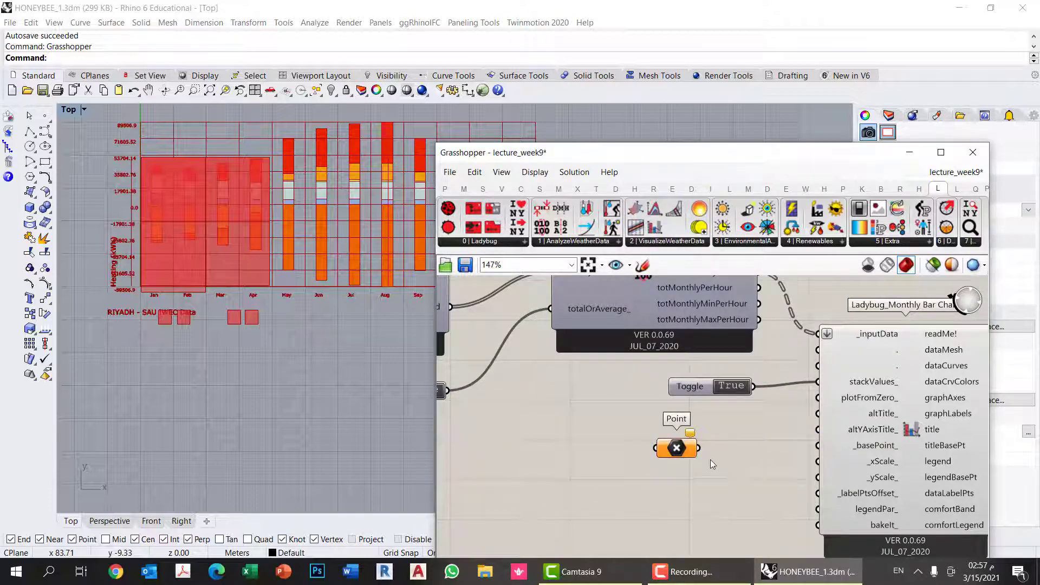
left_click_drag(699, 449, 818, 445)
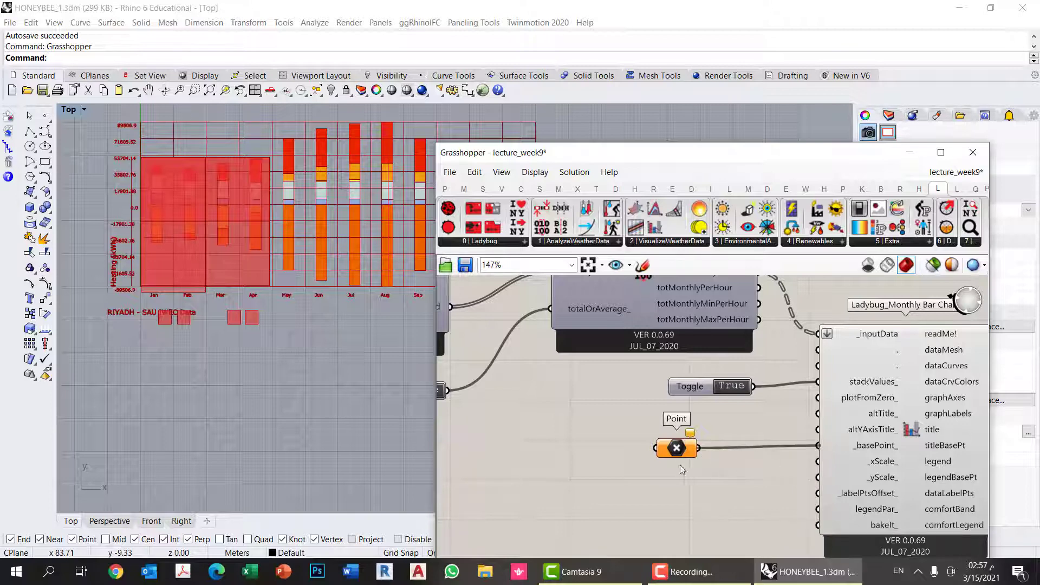
Set the Point parameter to one point on the Y axis, well above the building model in the Top view
right_click(676, 450)
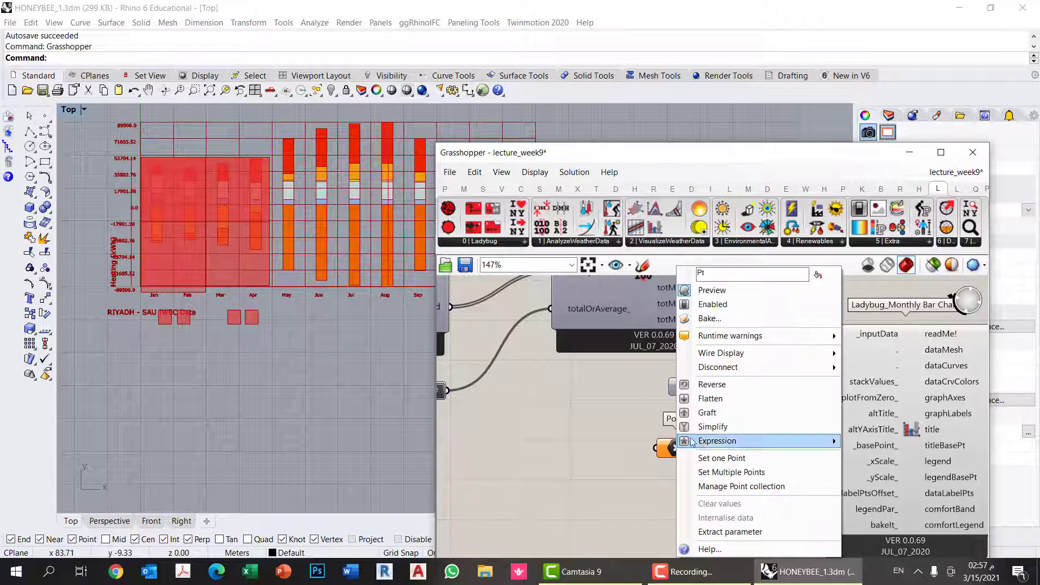
left_click(721, 458)
scroll(331, 361, "down", 4)
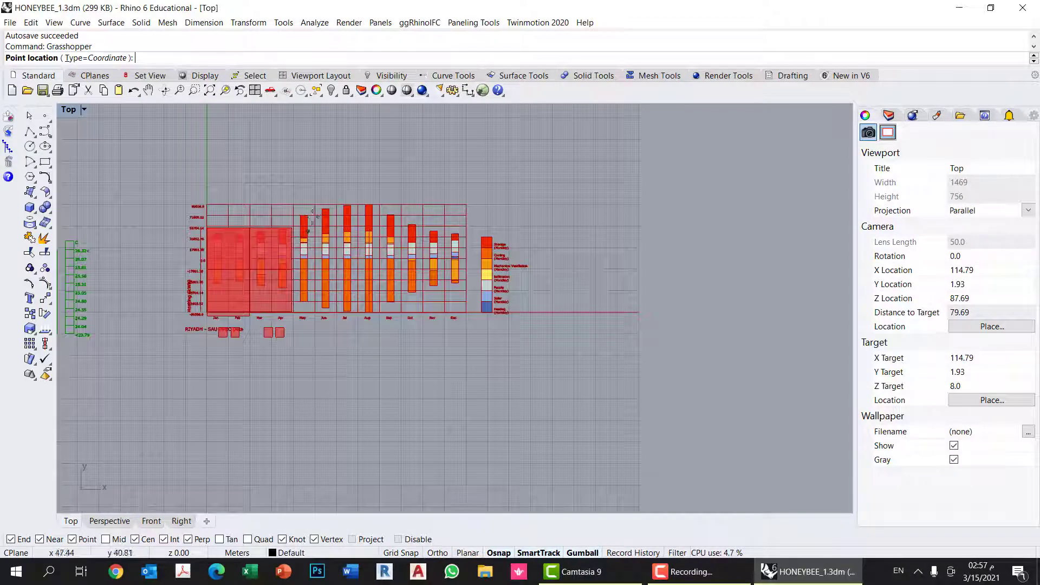
left_click(207, 117)
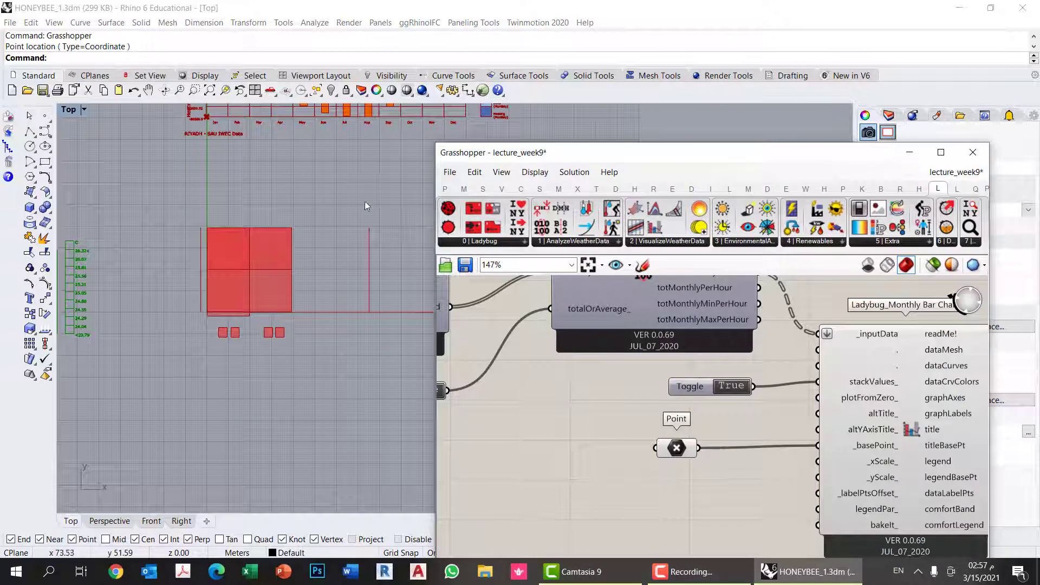
Examine the relocated chart's monthly bars against its legend categories, energy axis labels and title
right_click_drag(365, 206, 245, 359)
scroll(353, 229, "up", 5)
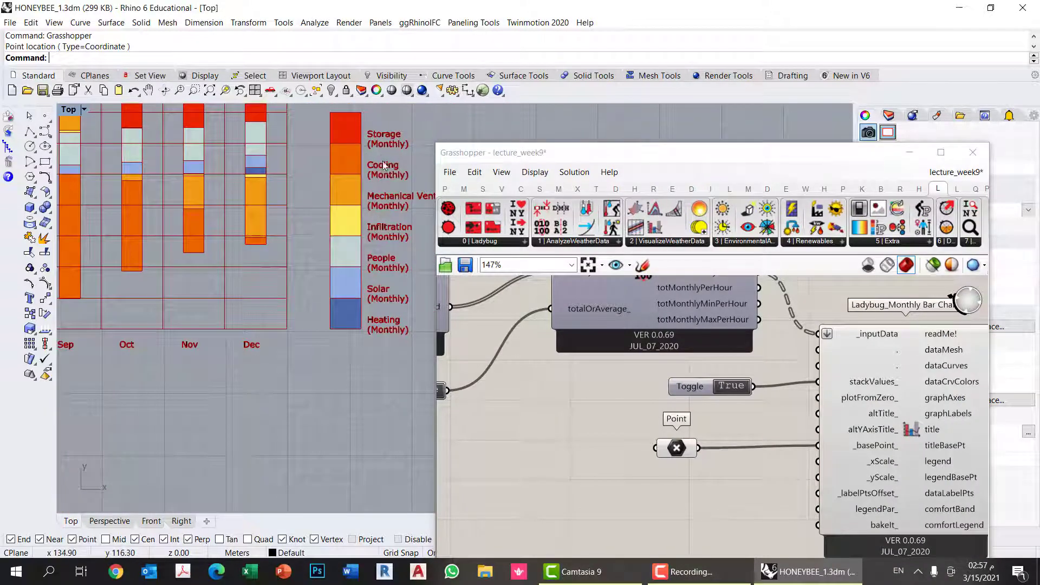
scroll(227, 356, "down", 4)
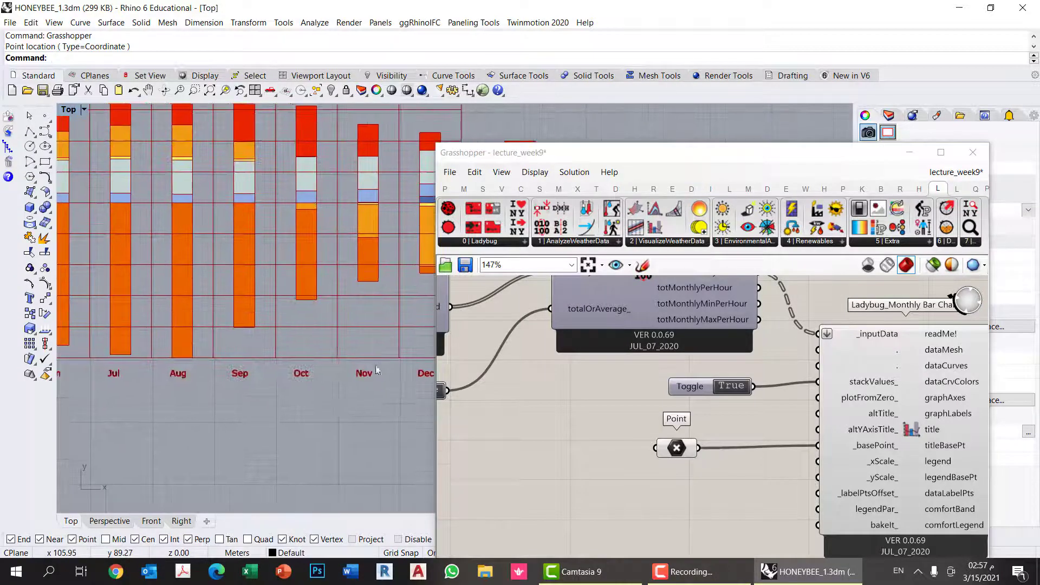
right_click_drag(217, 342, 346, 327)
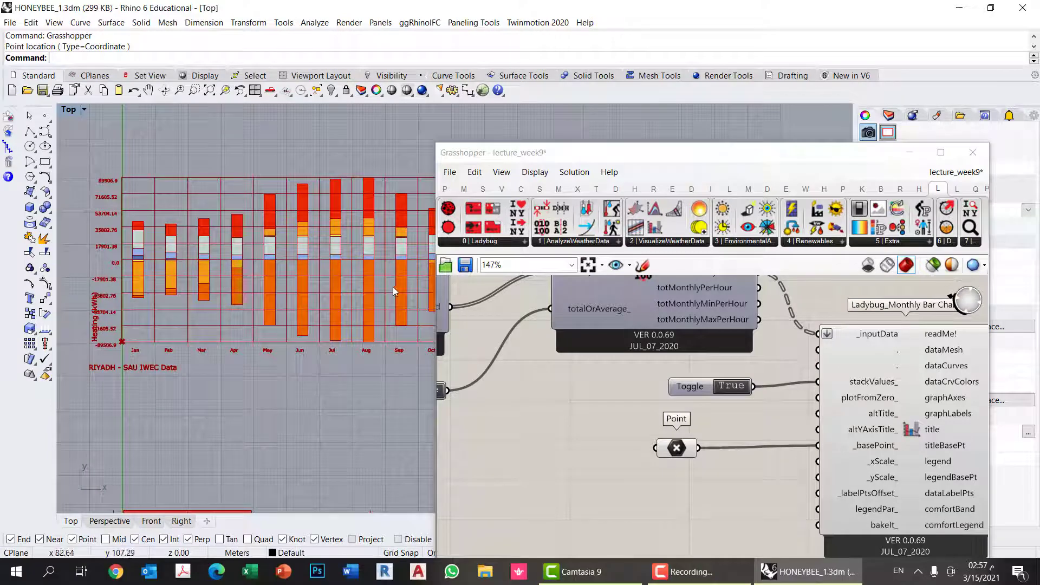
right_click_drag(396, 281, 233, 306)
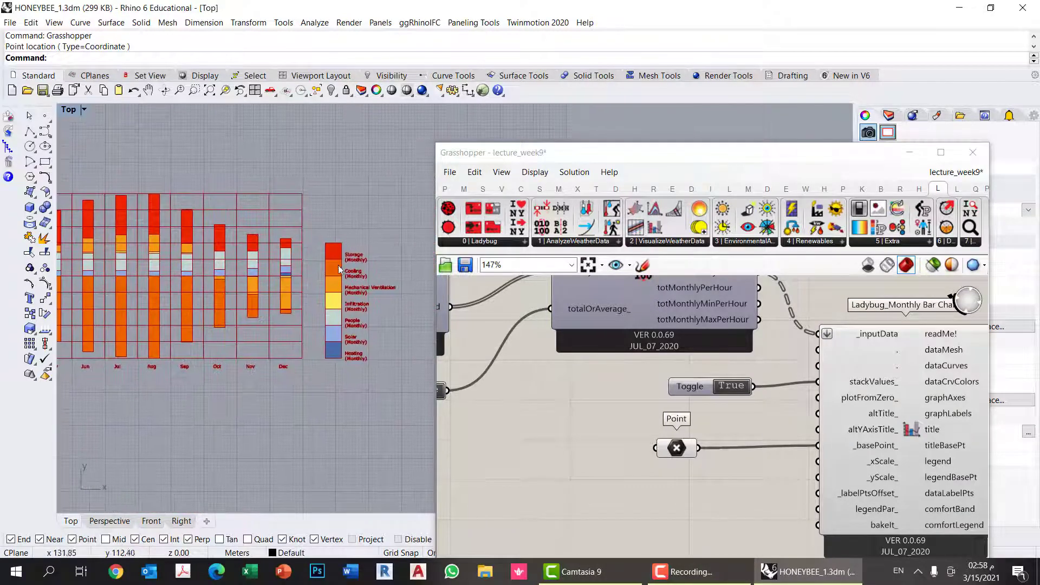
scroll(353, 272, "up", 3)
scroll(353, 272, "up", 1)
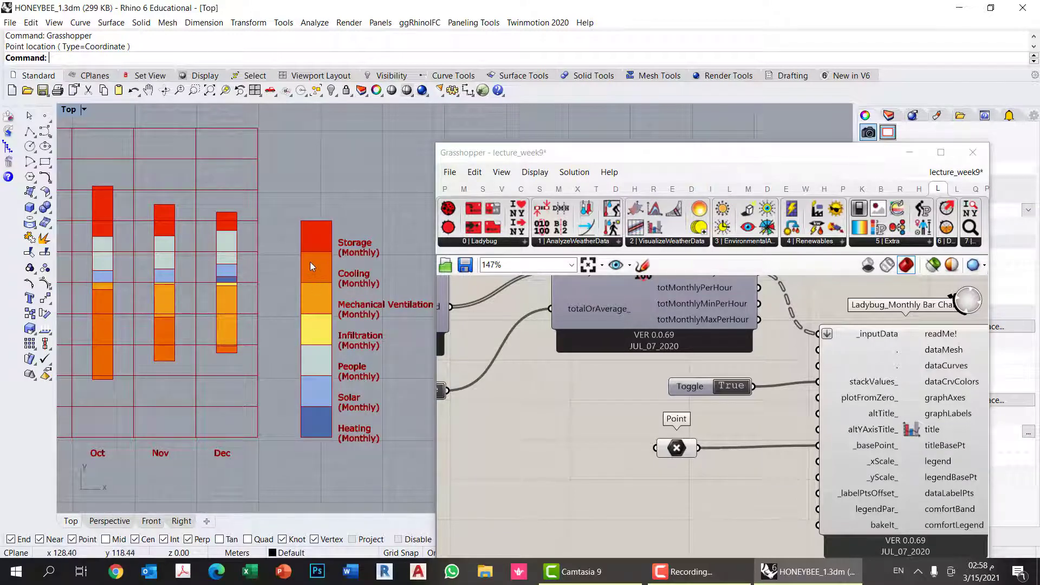
right_click_drag(158, 345, 301, 311)
scroll(340, 319, "down", 1)
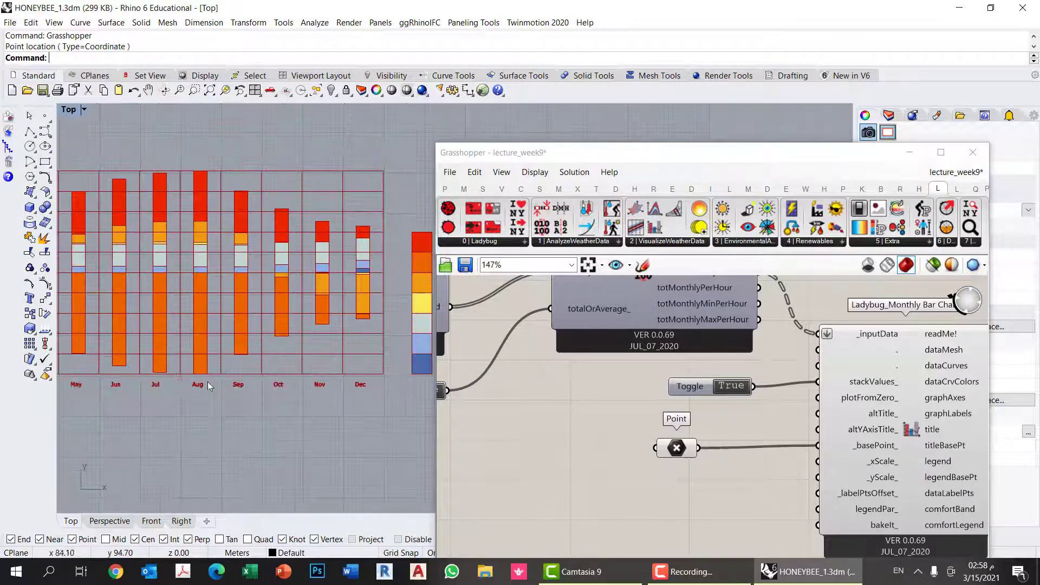
scroll(192, 389, "down", 1)
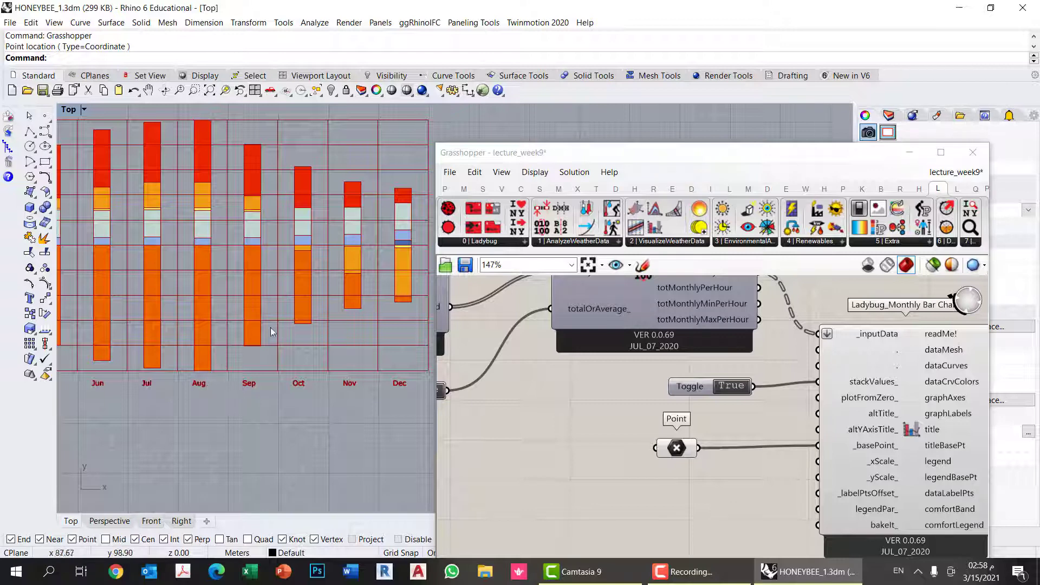
right_click_drag(407, 302, 257, 332)
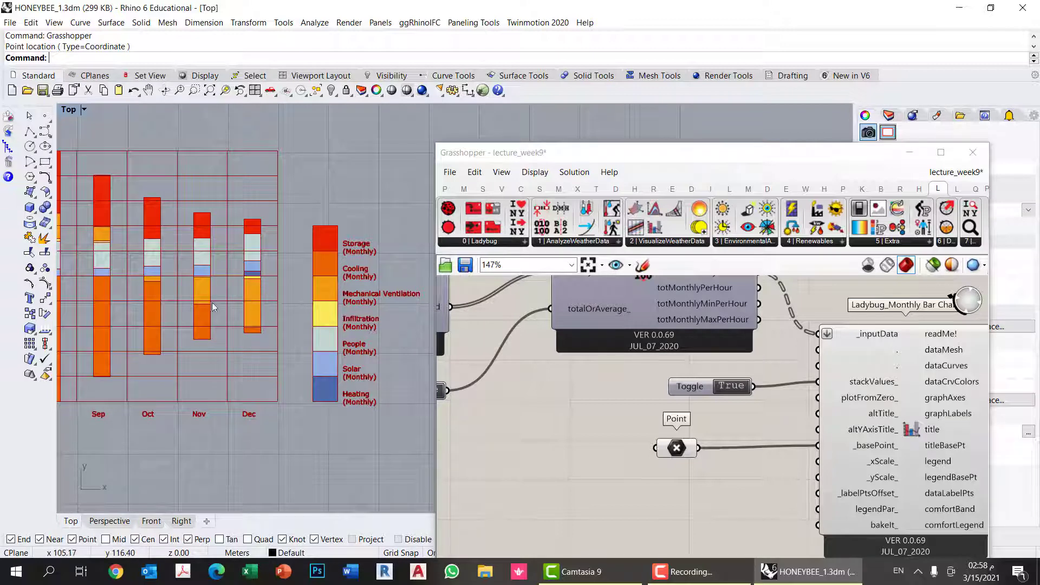
scroll(262, 320, "down", 3)
right_click_drag(260, 332, 433, 331)
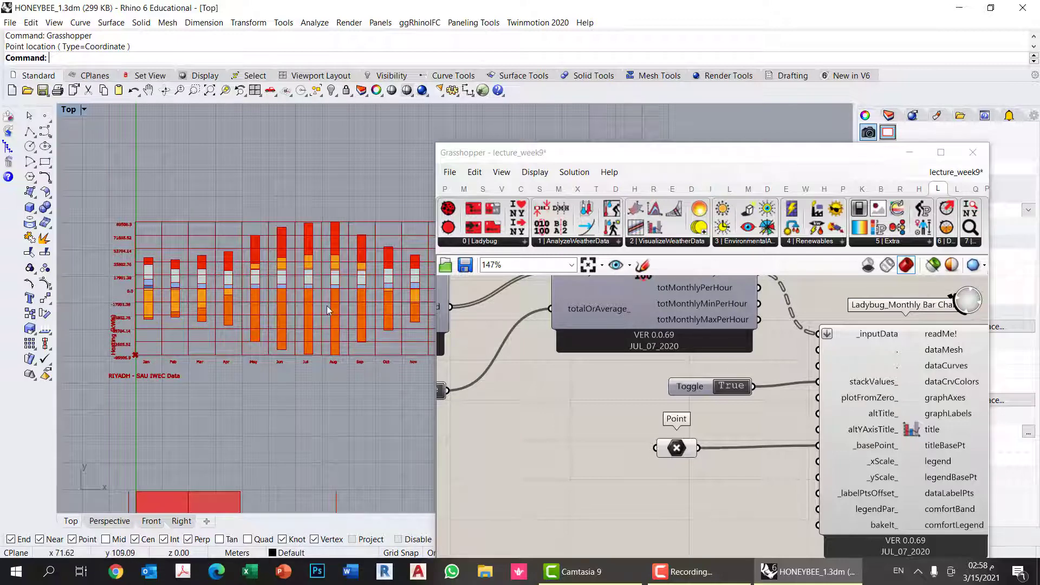
right_click_drag(335, 320, 287, 292)
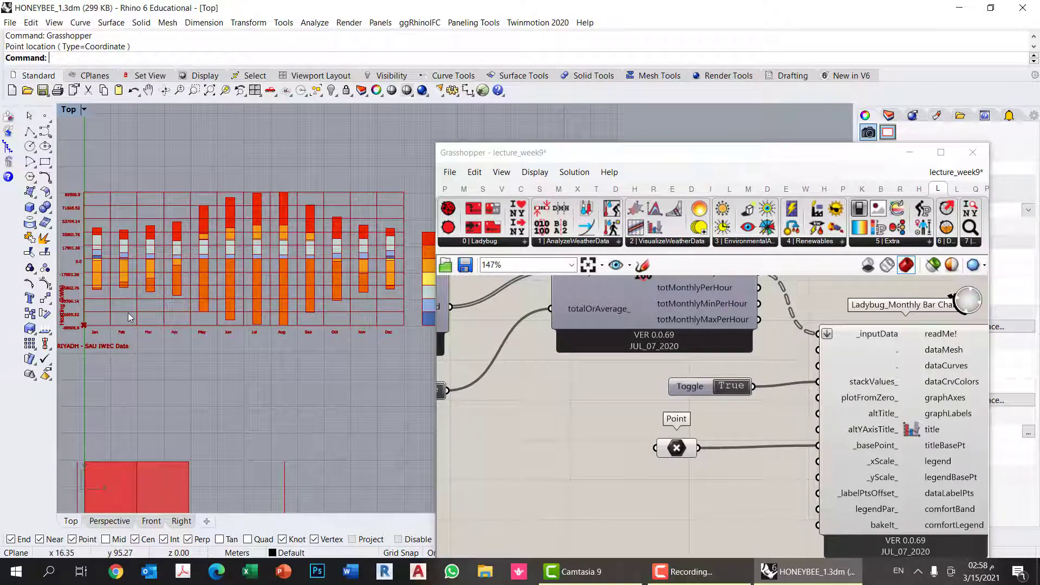
scroll(130, 317, "up", 5)
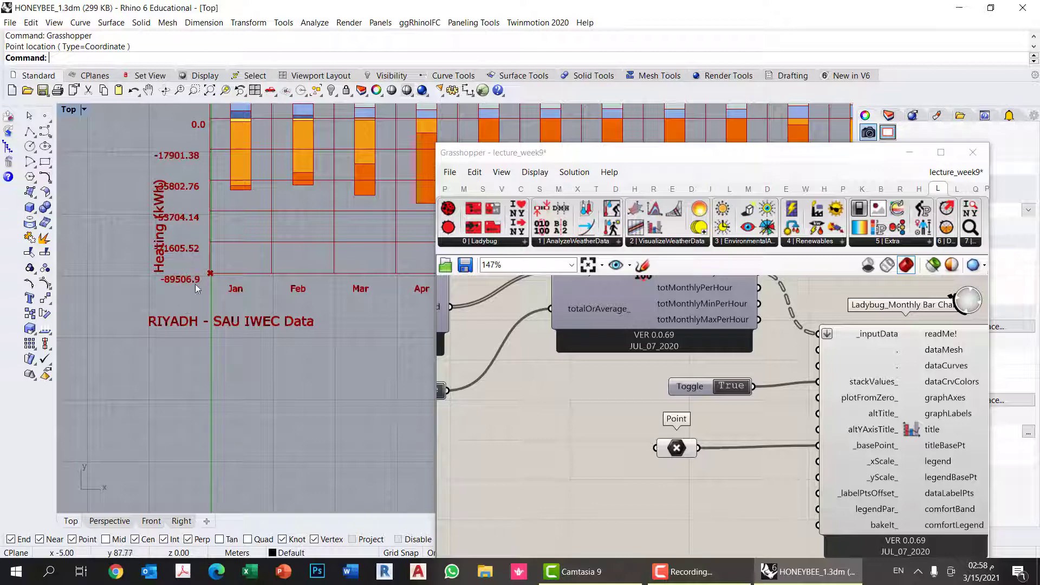
Add a Panel below the Point parameter and connect it to the Monthly Bar Chart's altTitle_ input
right_click_drag(749, 471, 718, 421)
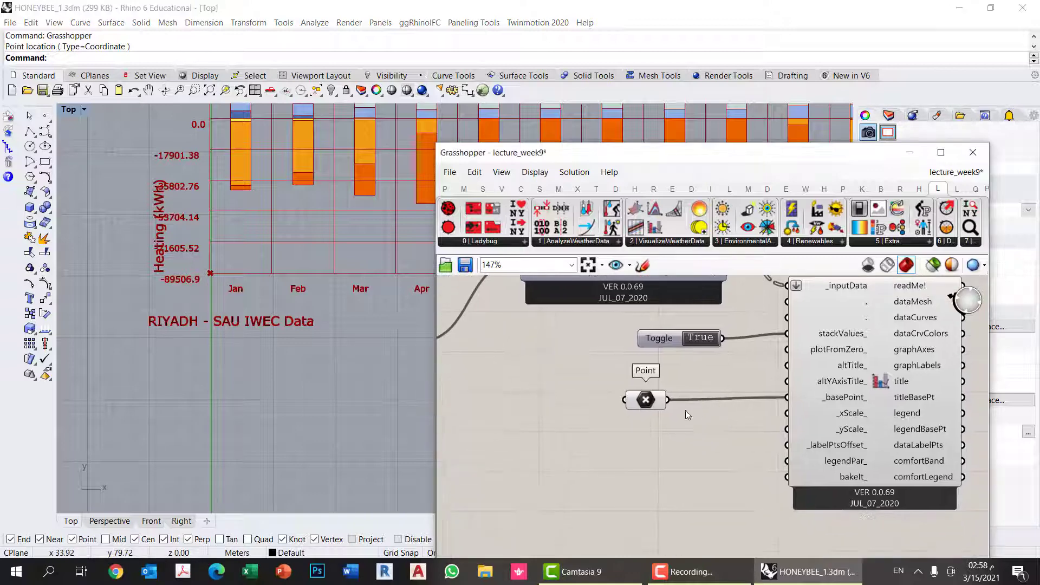
double_click(617, 463)
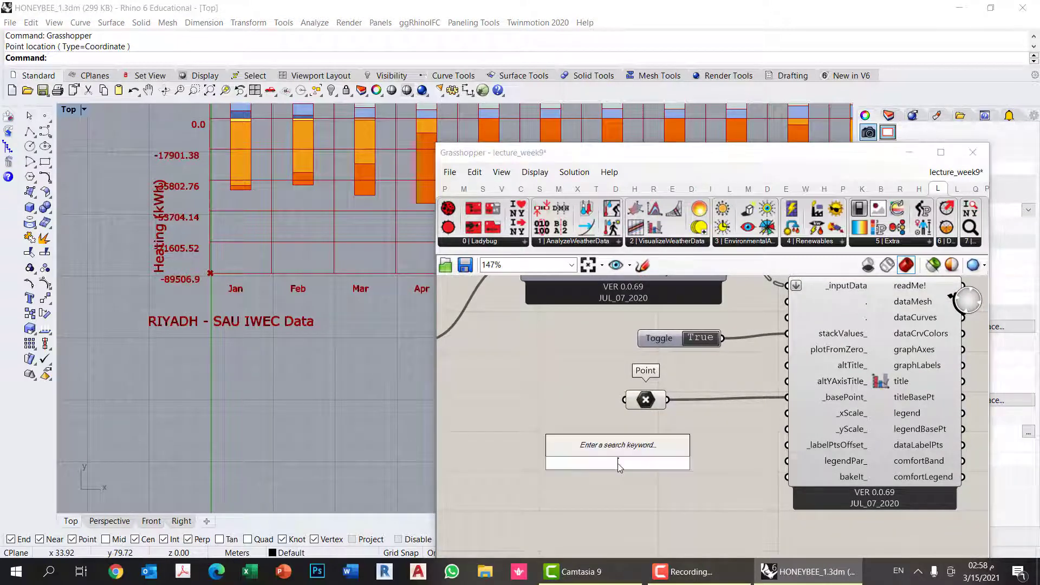
type("PANNEL")
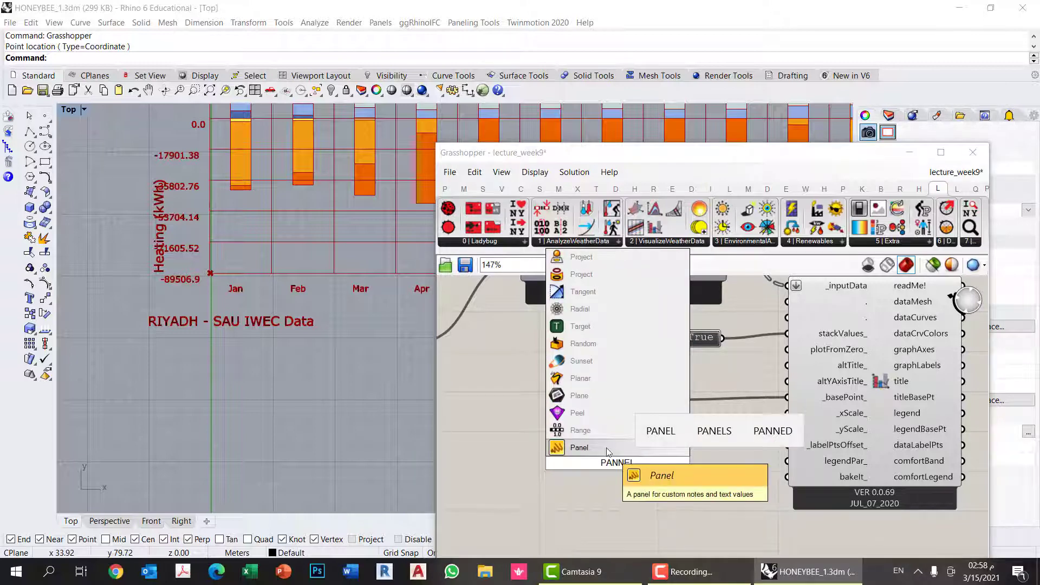
key("Return")
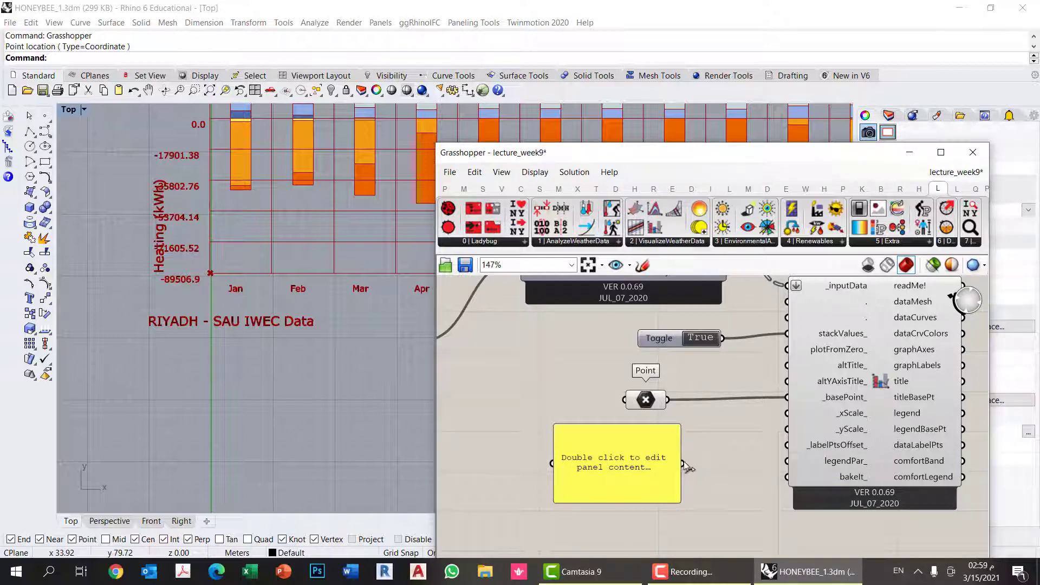
left_click_drag(682, 464, 787, 365)
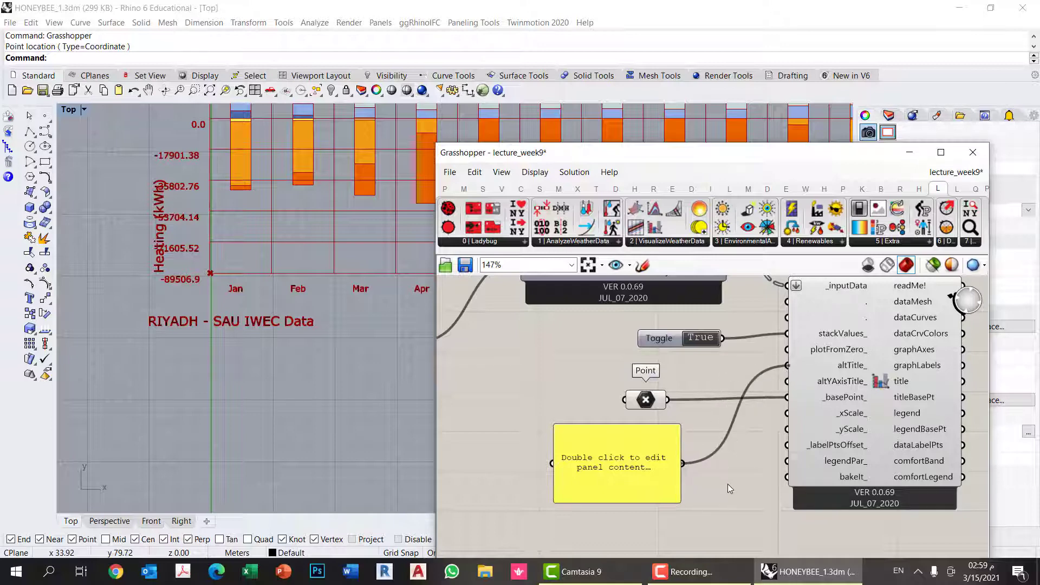
Set the title panel's text to "AVERAGE ENERGY BALANCE"
double_click(626, 471)
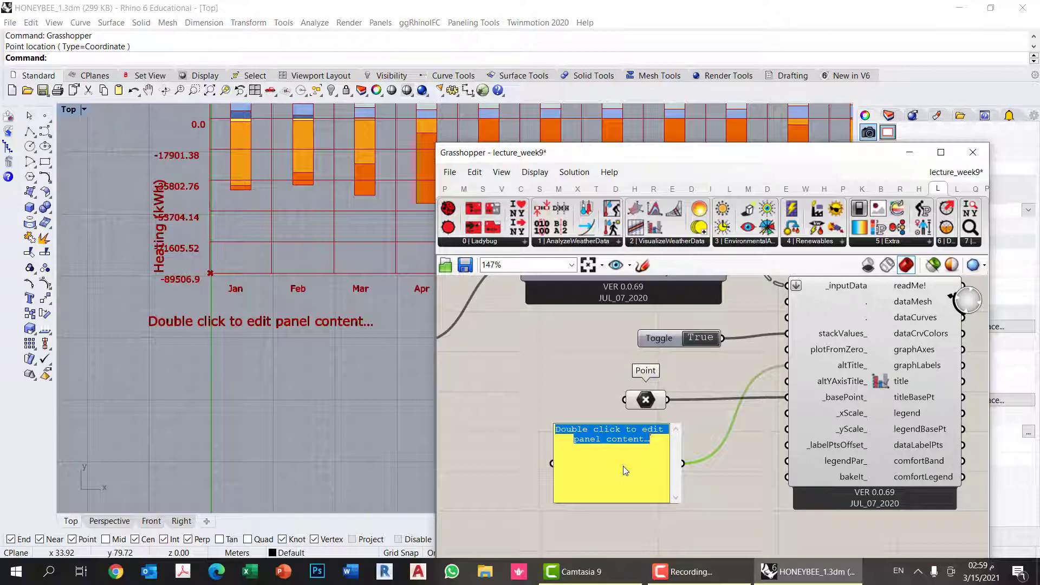
type("aVERAGE ")
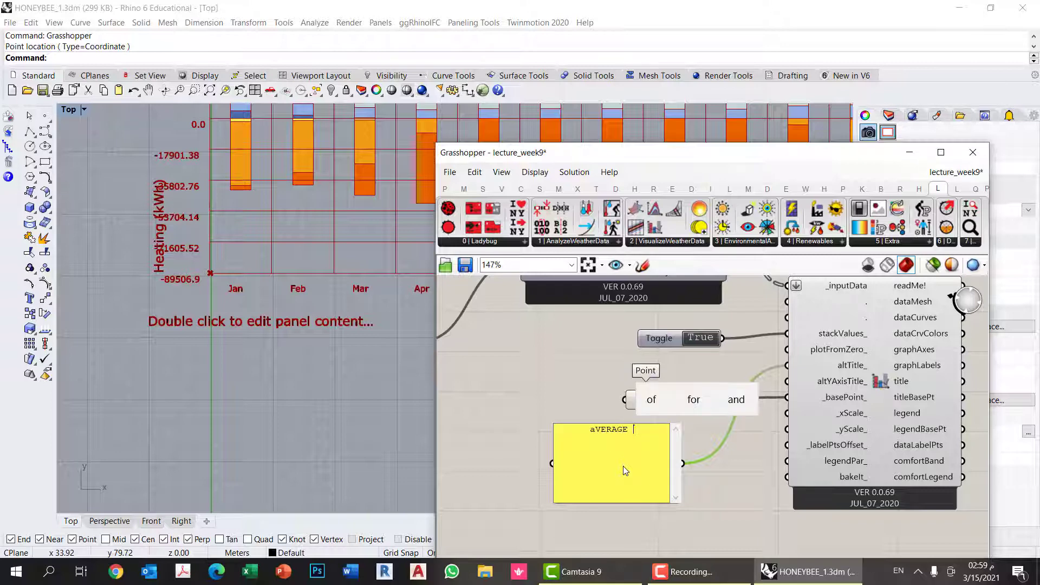
type("eNERGY ")
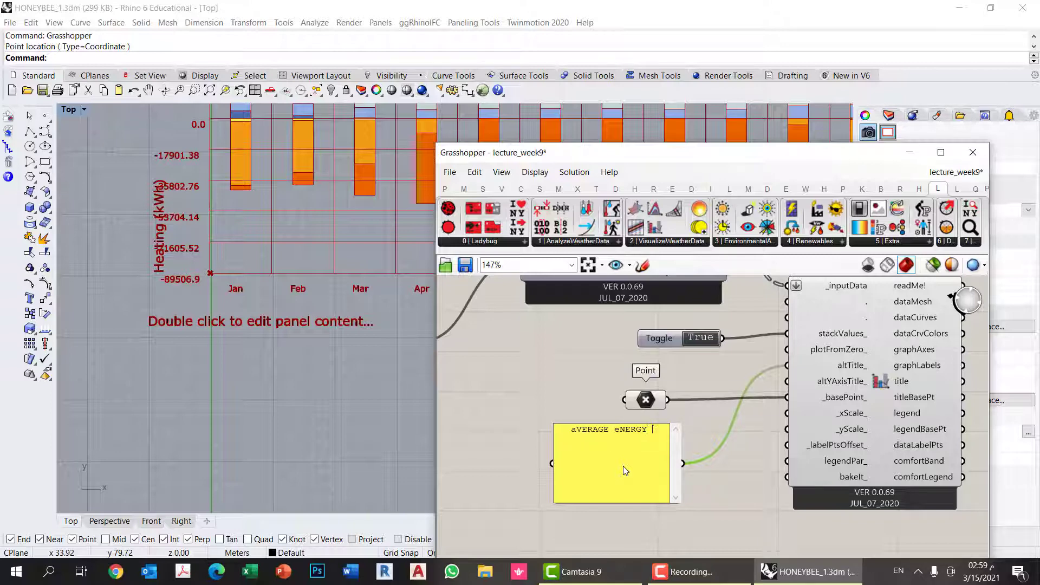
type("bALANCE")
left_click(576, 428)
type("A")
left_click_drag(621, 428, 593, 440)
type("E")
left_click(524, 421)
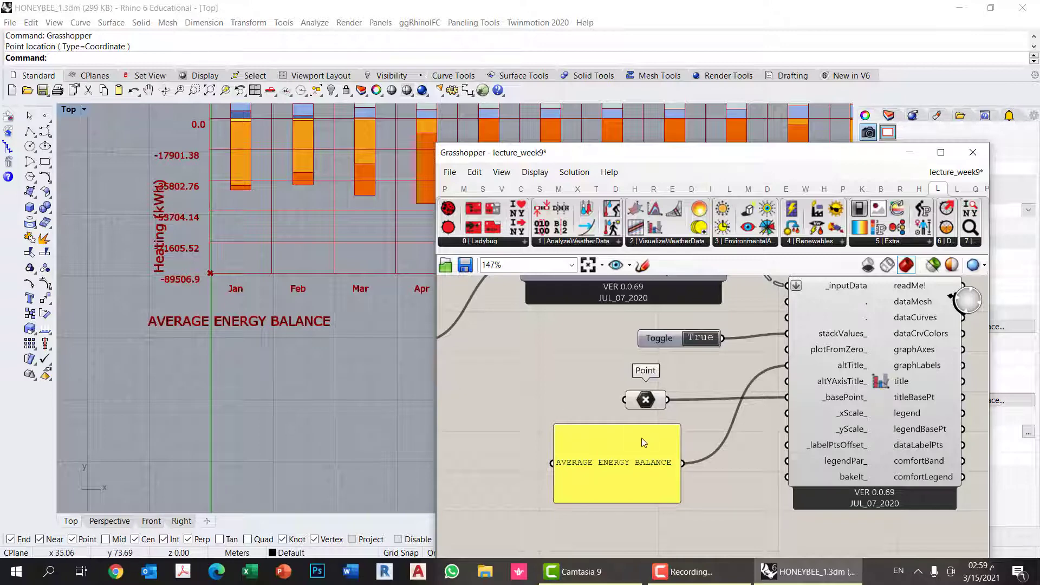
Shrink the title panel to one line level with the altTitle_ input and place the Point parameter below it, leaving a gap between them
left_click_drag(590, 498, 629, 366)
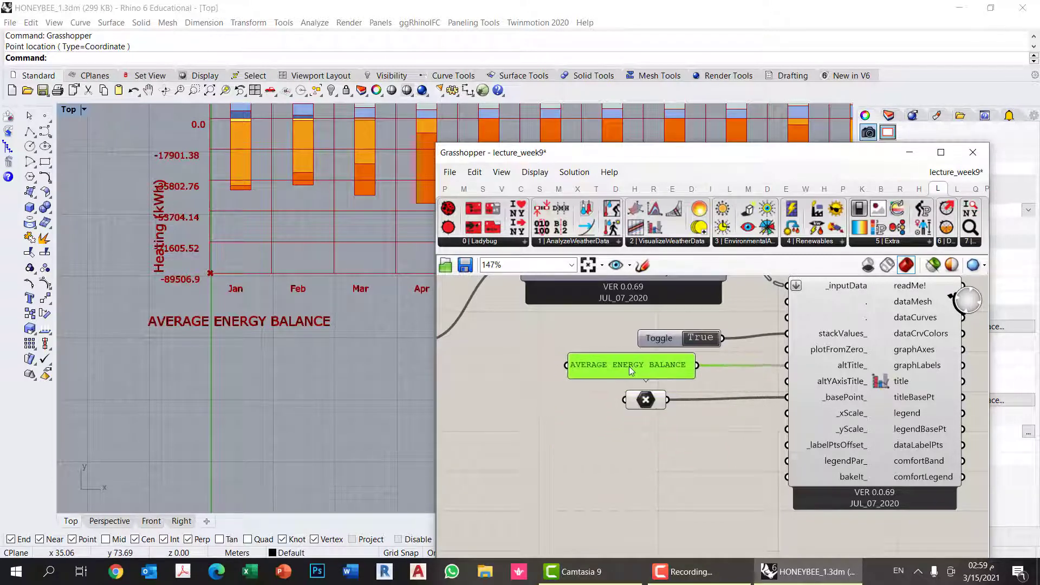
left_click_drag(650, 401, 665, 454)
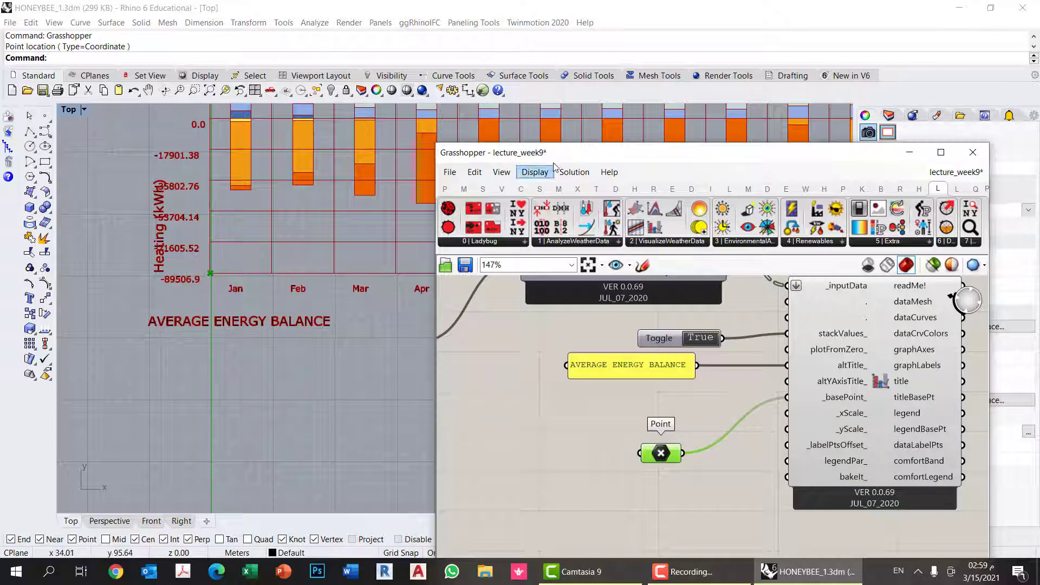
left_click_drag(567, 160, 594, 345)
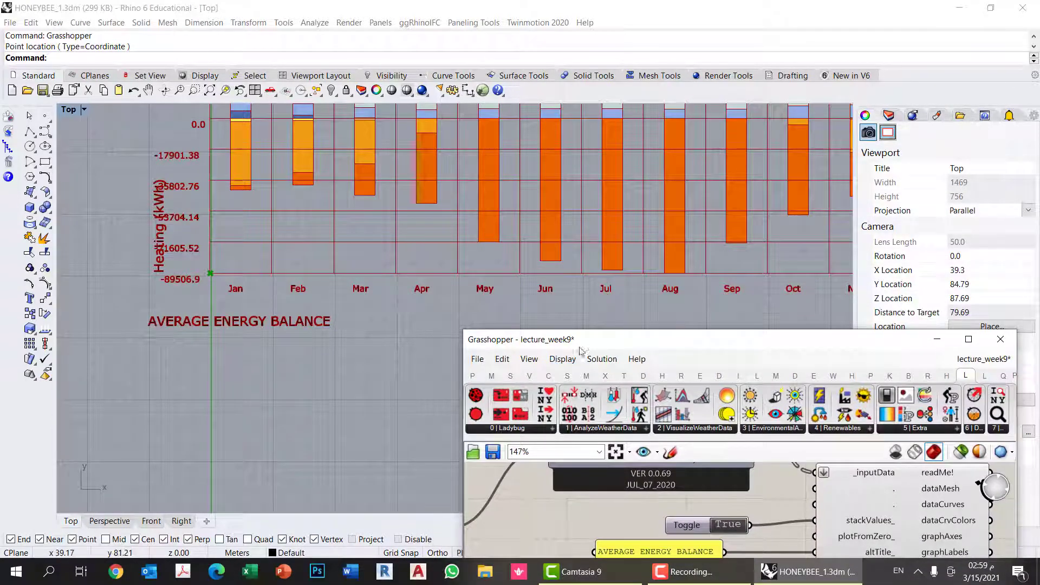
left_click_drag(579, 339, 459, 147)
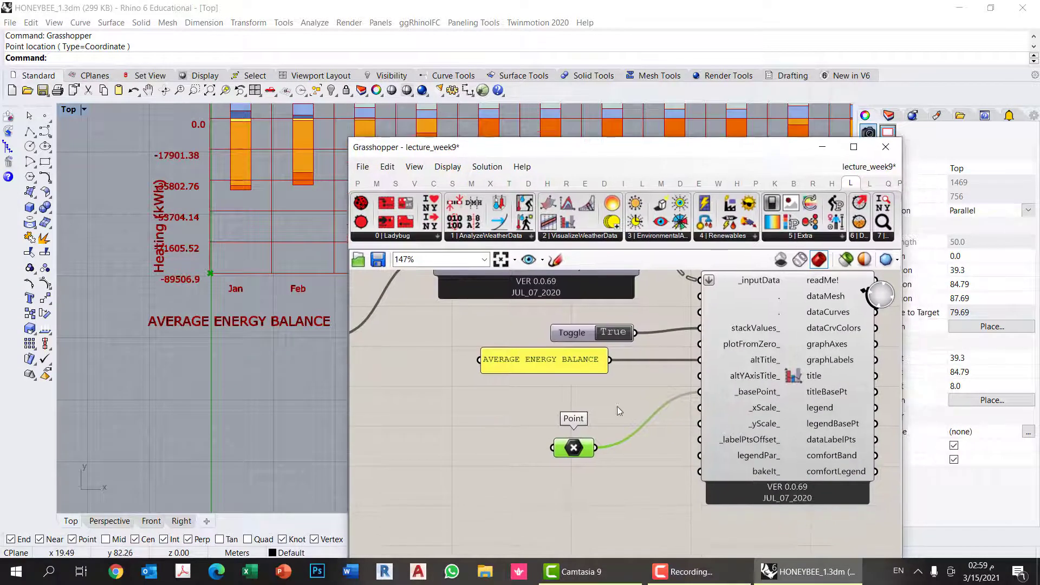
Duplicate the title panel just below the original, set its text to "eNERGY CONSUMBTION", and connect it to the altYAxisTitle_ input
left_click_drag(557, 369, 557, 392, "alt")
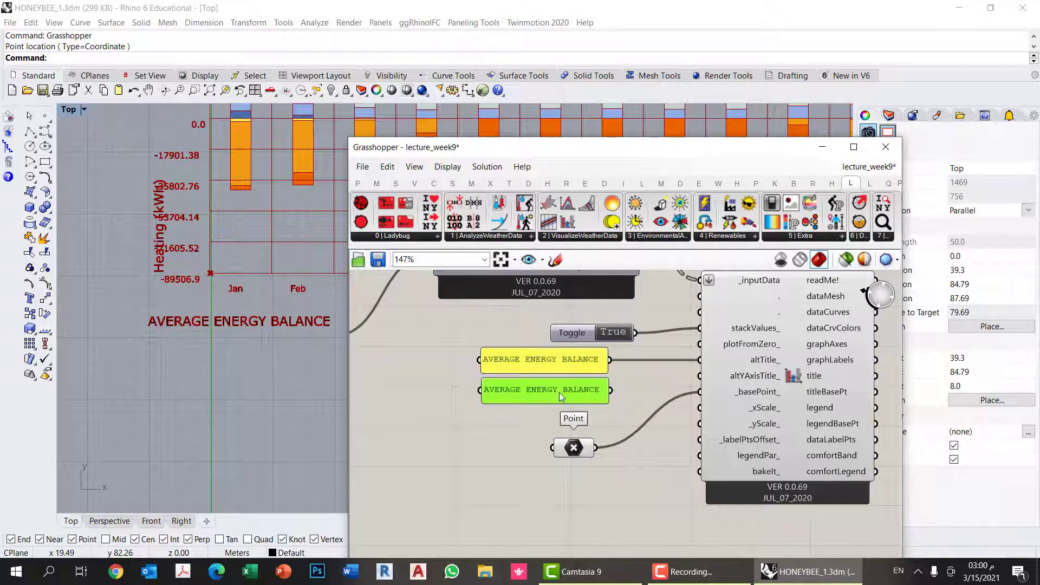
double_click(559, 392)
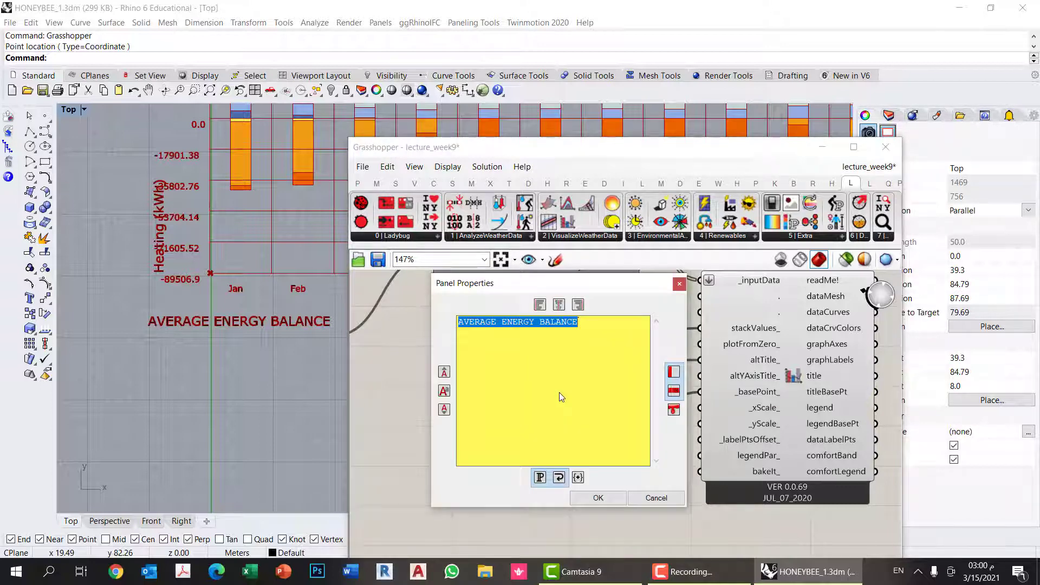
type("eNERGY")
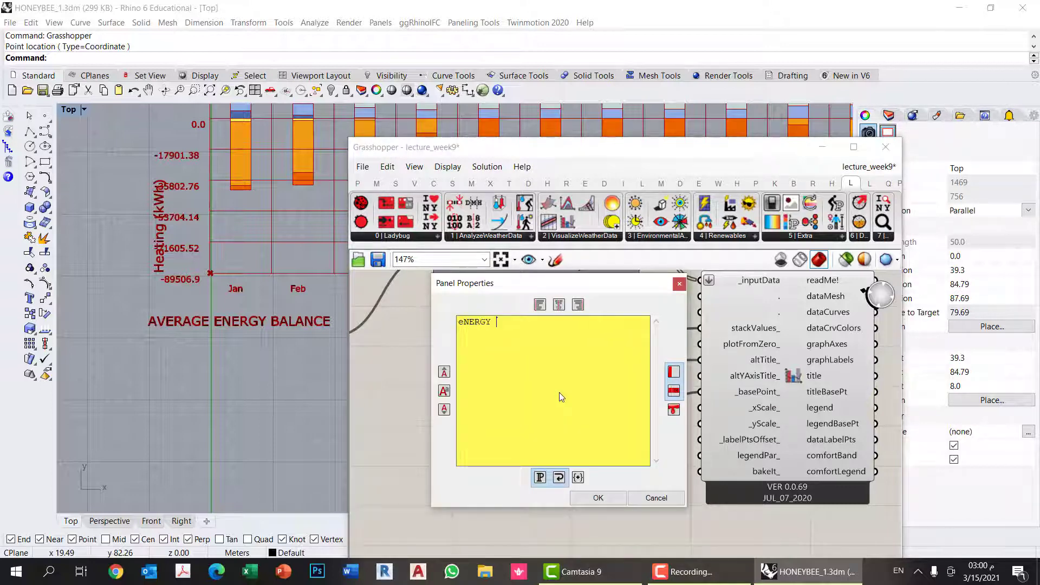
type(" CONSUMBTION")
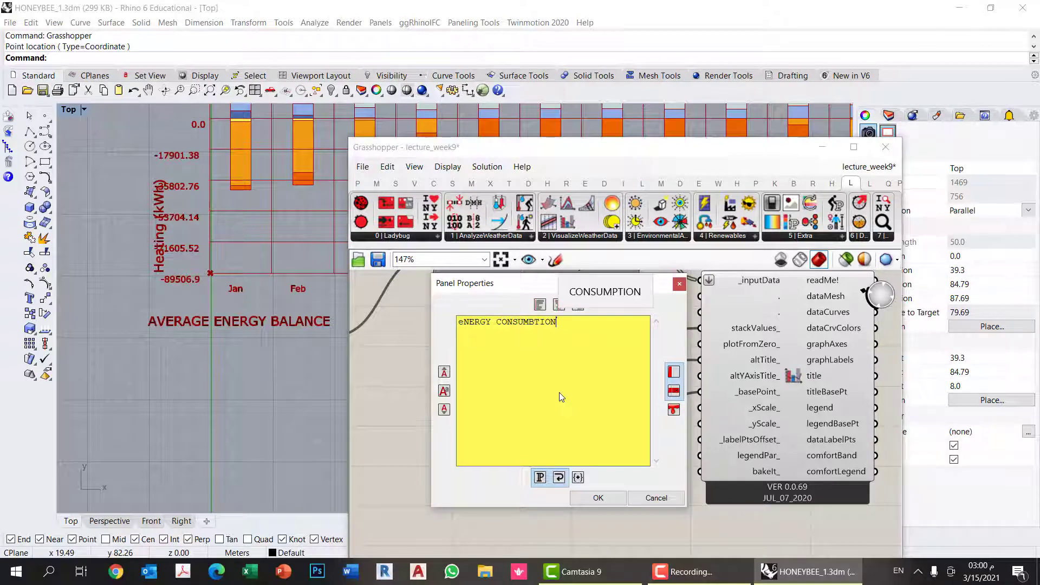
left_click(598, 498)
left_click_drag(611, 390, 699, 375)
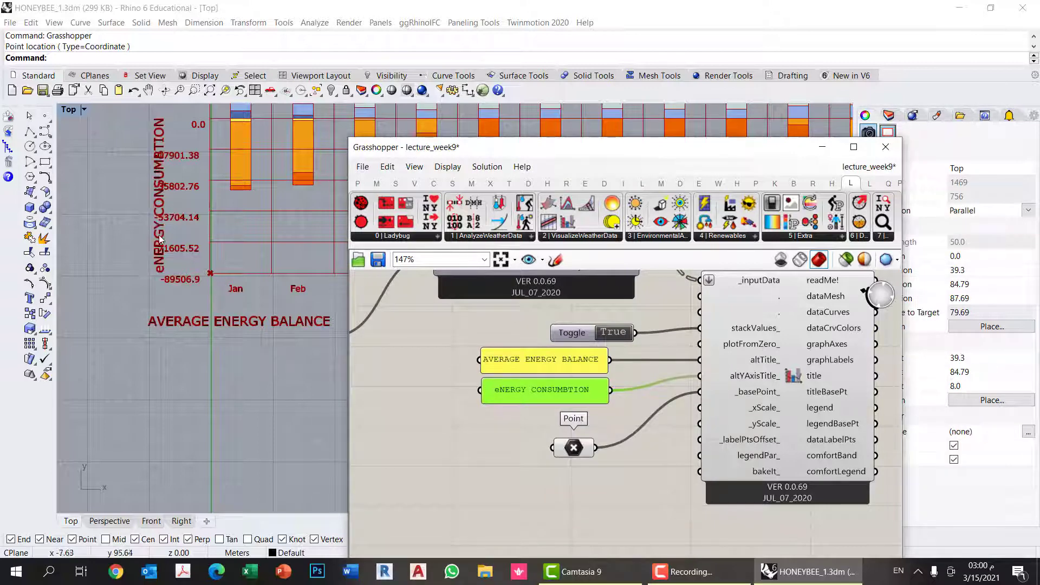
Change the Y-axis title panel's text to "ENERGY CONSUMBTION KW/H"
double_click(525, 392)
left_click_drag(431, 327, 425, 323)
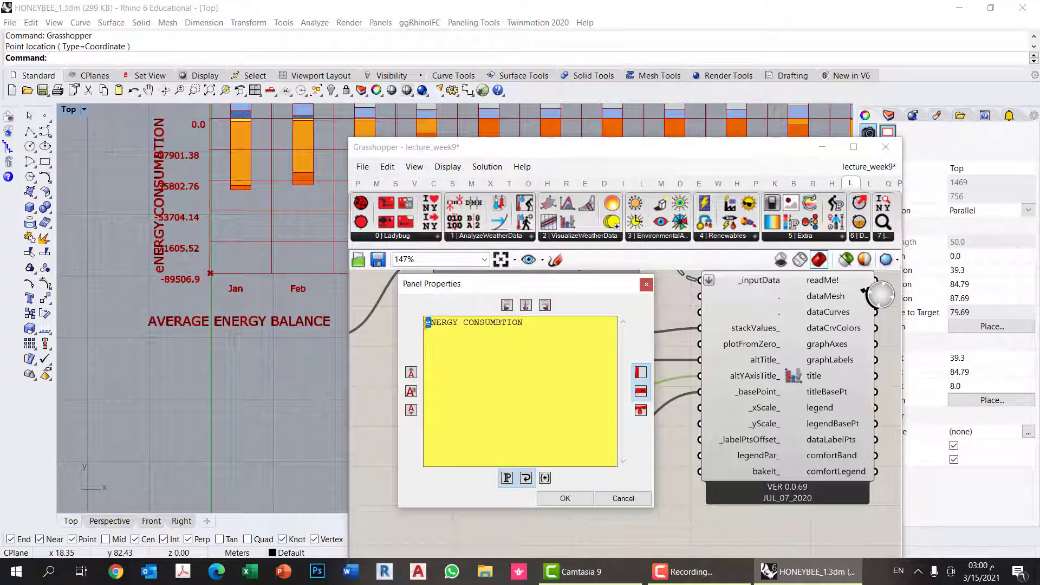
type("E")
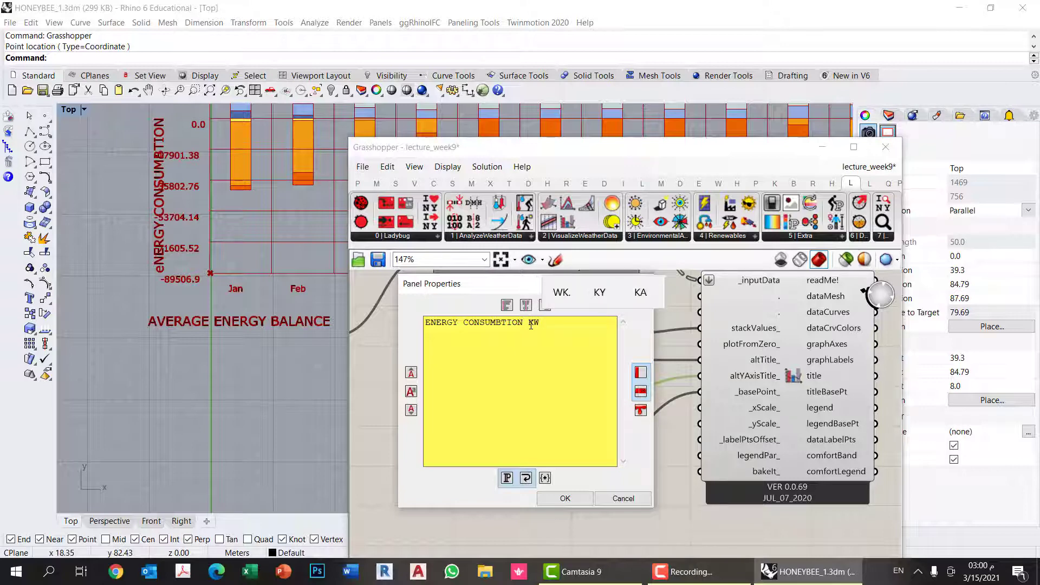
type("/")
type("m")
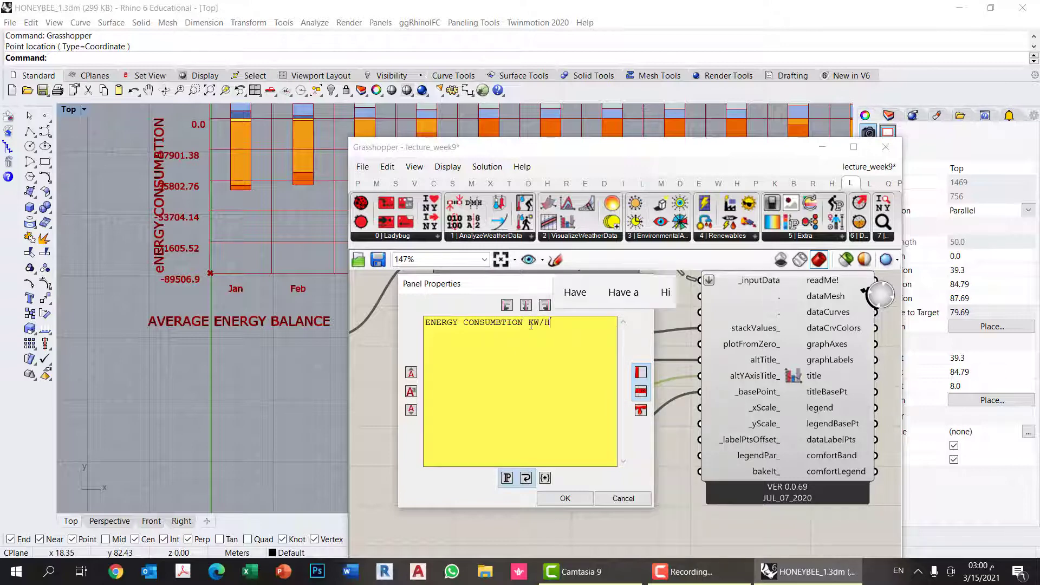
left_click(566, 499)
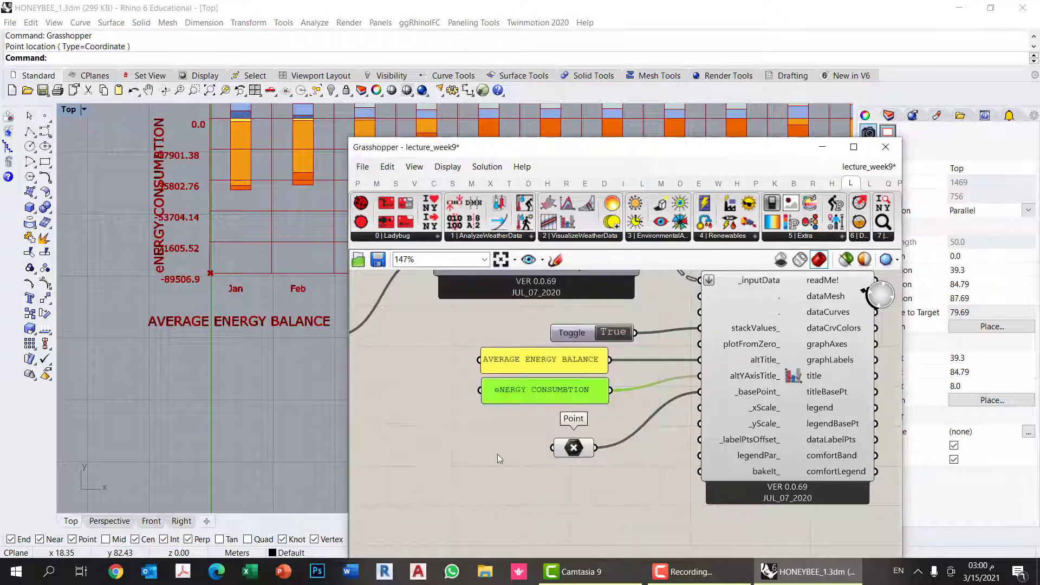
Examine the whole chart with its custom title and energy axis label in the Top view, and review the Monthly Bar Chart's connections
right_click_drag(172, 245, 194, 340)
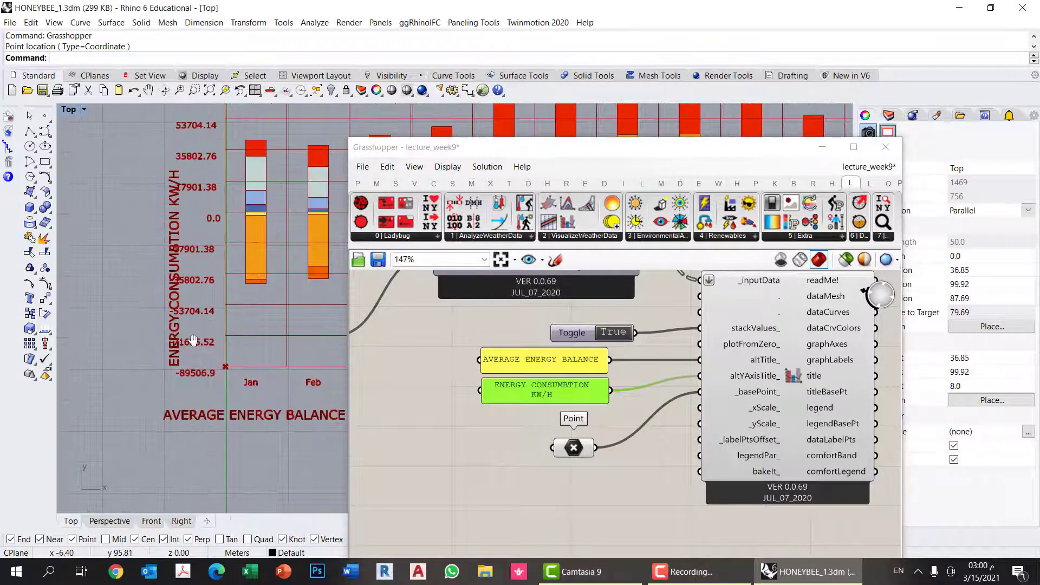
scroll(187, 330, "down", 3)
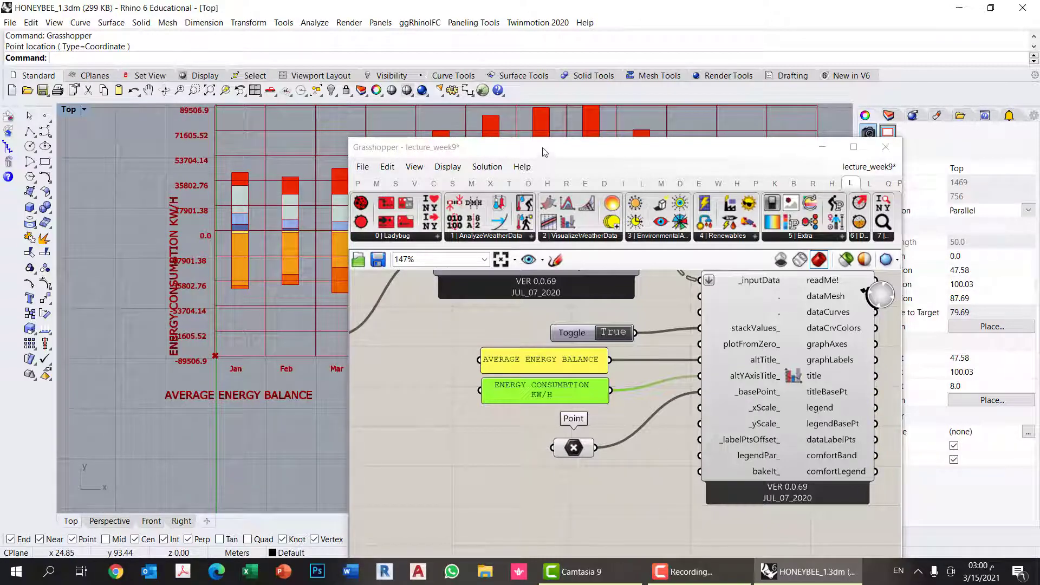
left_click_drag(535, 147, 674, 485)
scroll(473, 355, "down", 5)
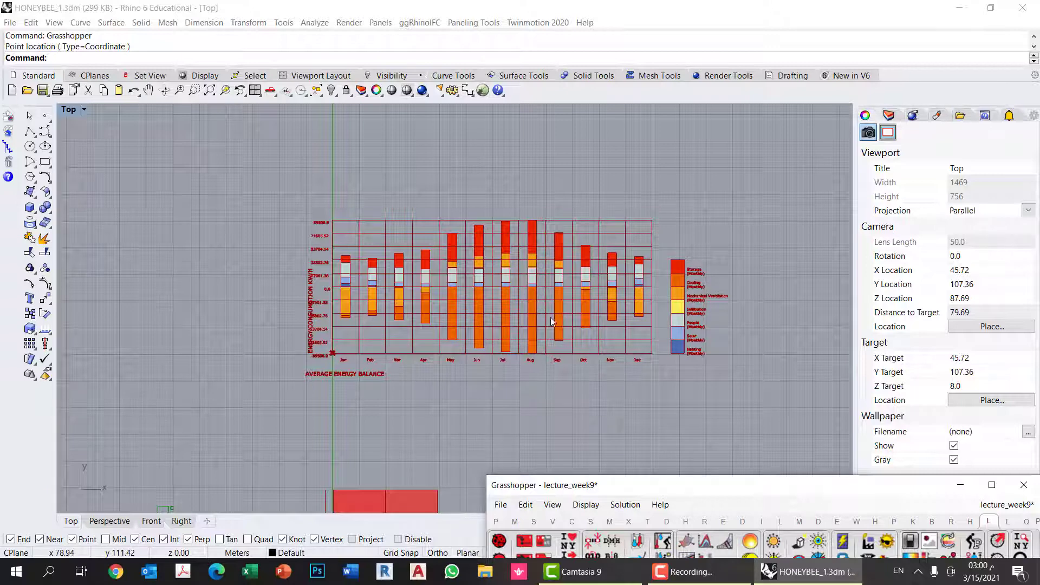
left_click_drag(626, 489, 552, 175)
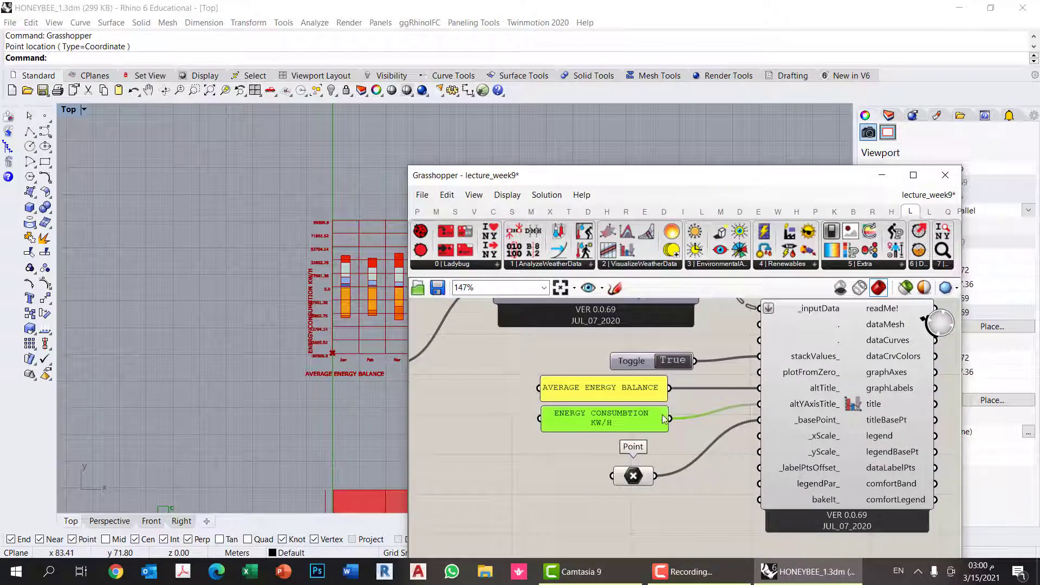
scroll(663, 417, "down", 4)
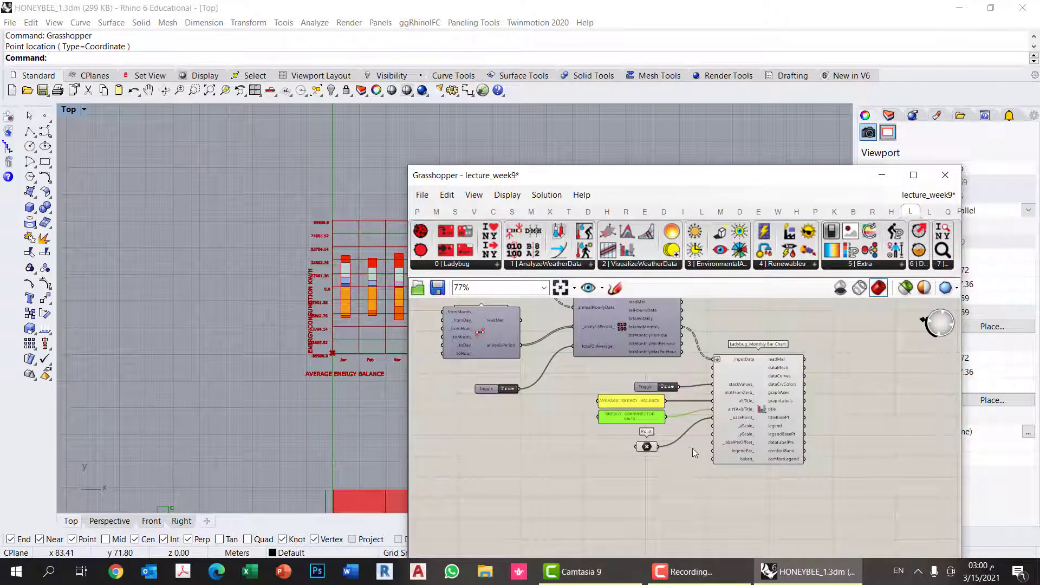
right_click_drag(670, 450, 695, 490)
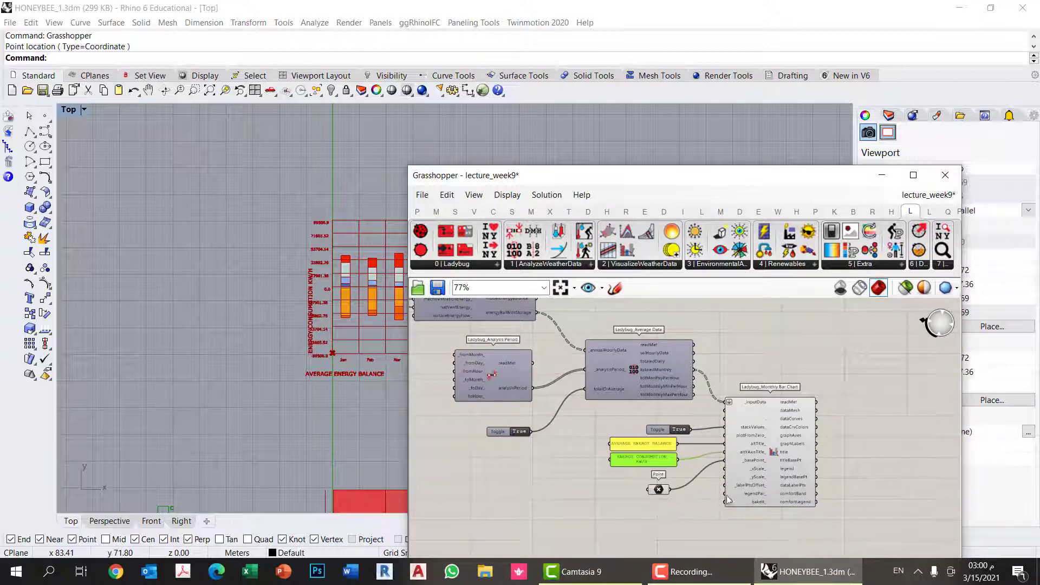
mouse_move(734, 490)
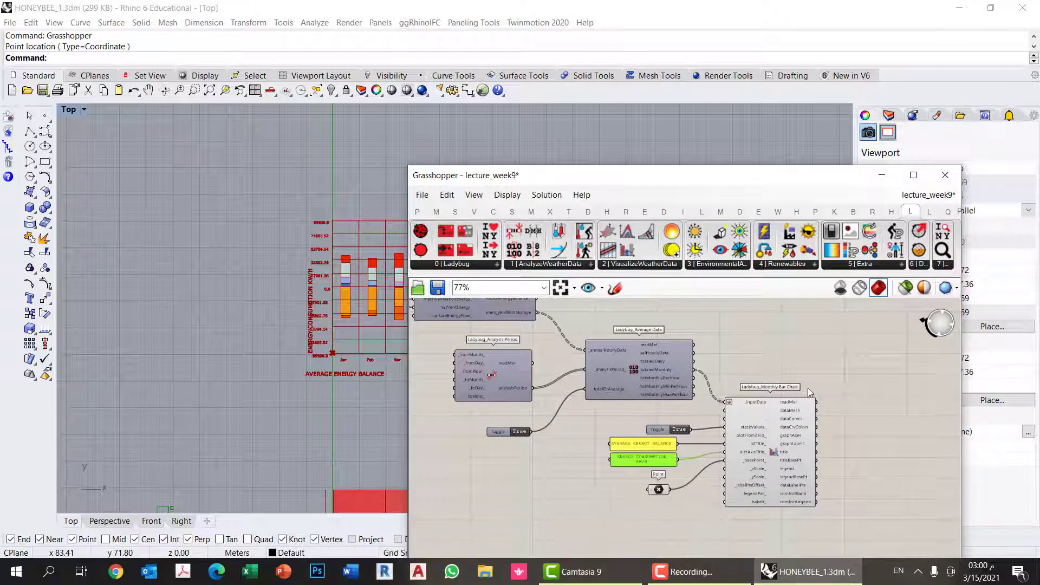